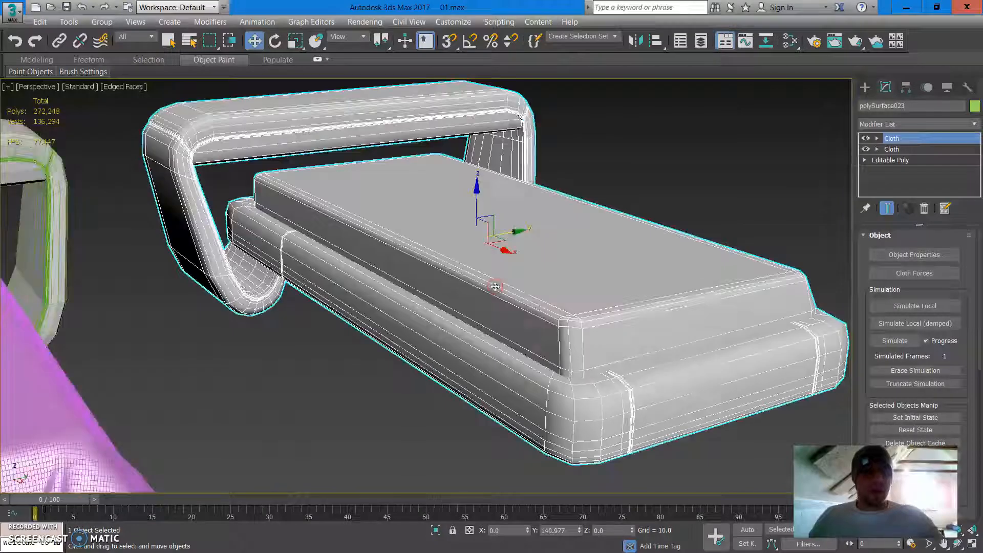
Select the draped blanket on the covered bed and turn off edged faces in the perspective view.
scroll(492, 294, down, 3)
click(449, 333)
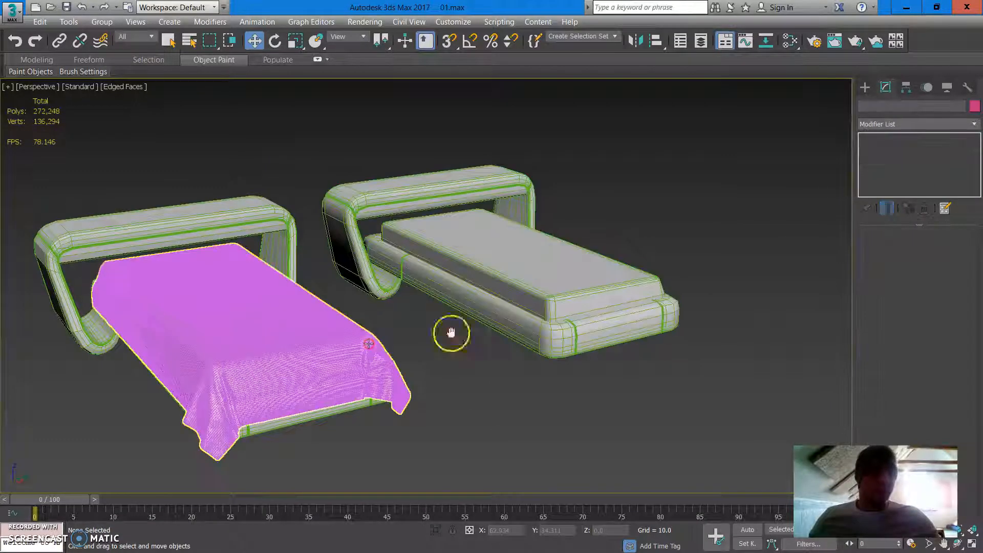
scroll(458, 333, up, 2)
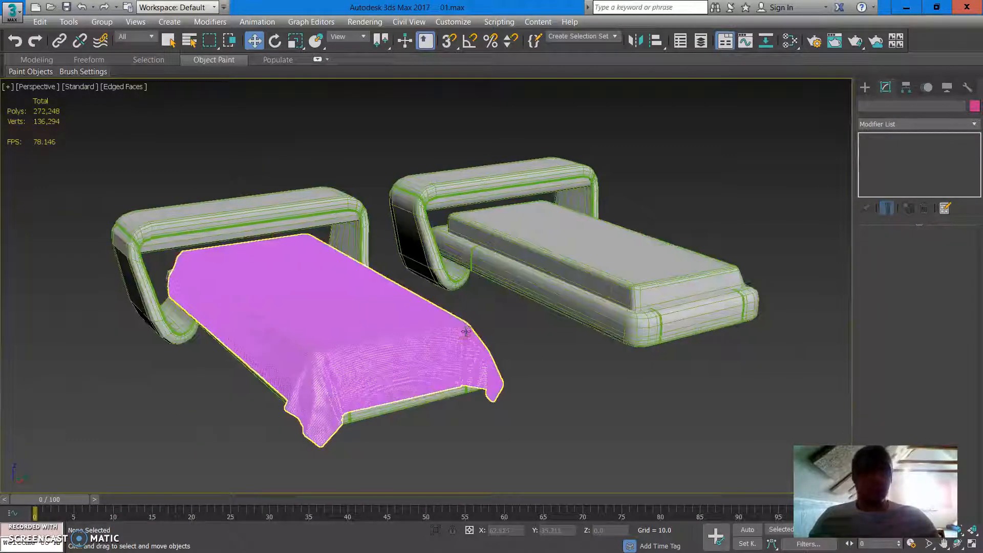
click(392, 348)
key(F4)
scroll(456, 340, up, 3)
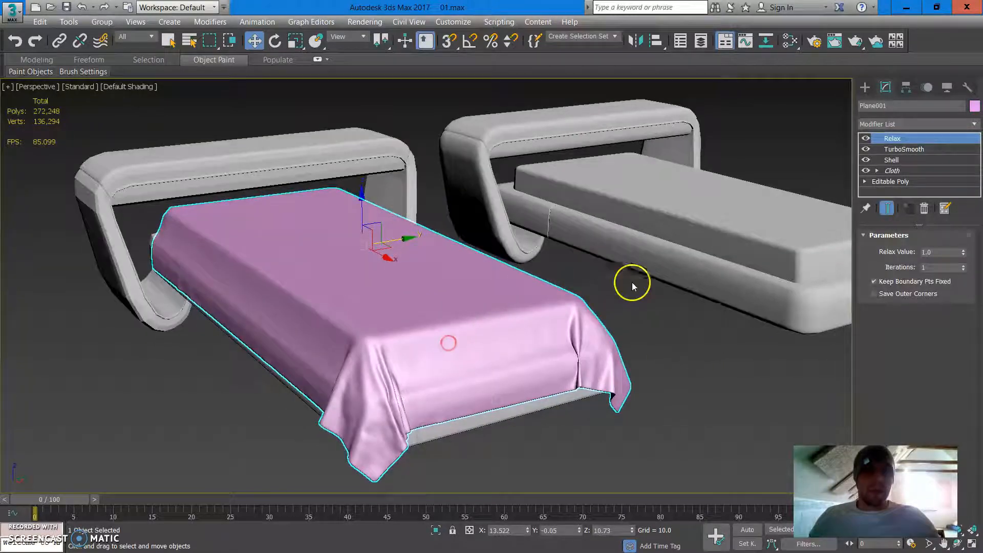
Examine the blanket-covered bed and the bare bed beside it from several angles, then clear the selection.
middle_drag(590, 185, 439, 201)
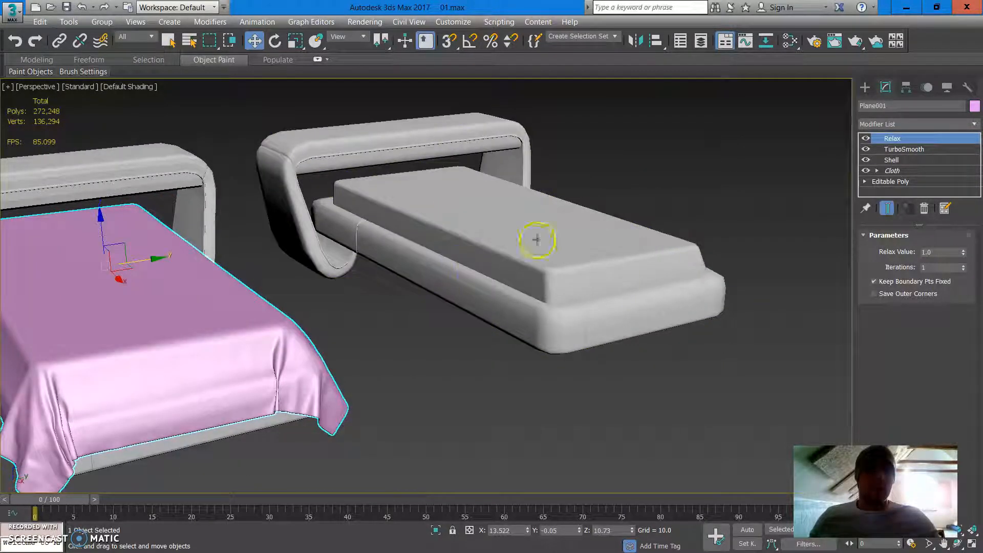
middle_drag(177, 308, 354, 280)
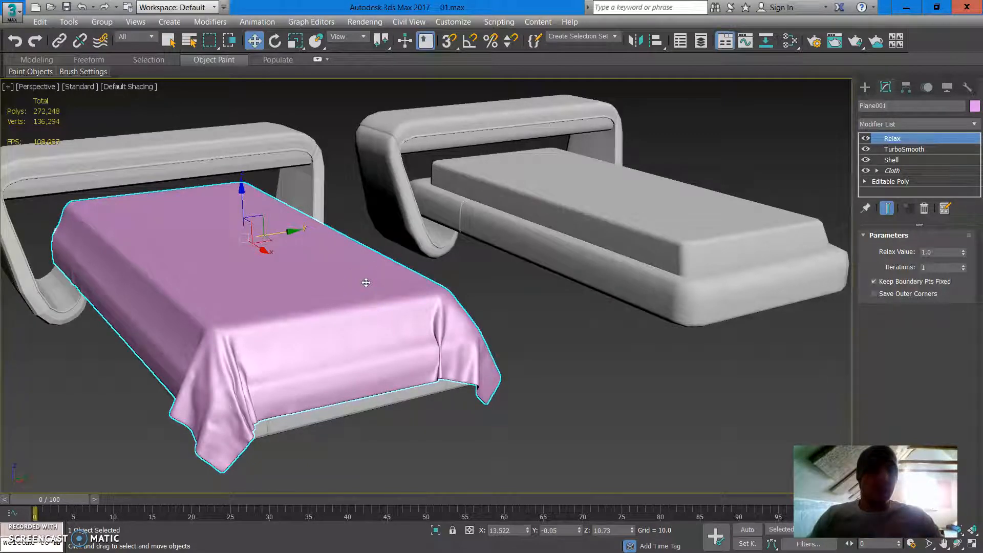
alt+middle_drag(262, 273, 487, 266)
middle_drag(665, 217, 446, 259)
click(445, 259)
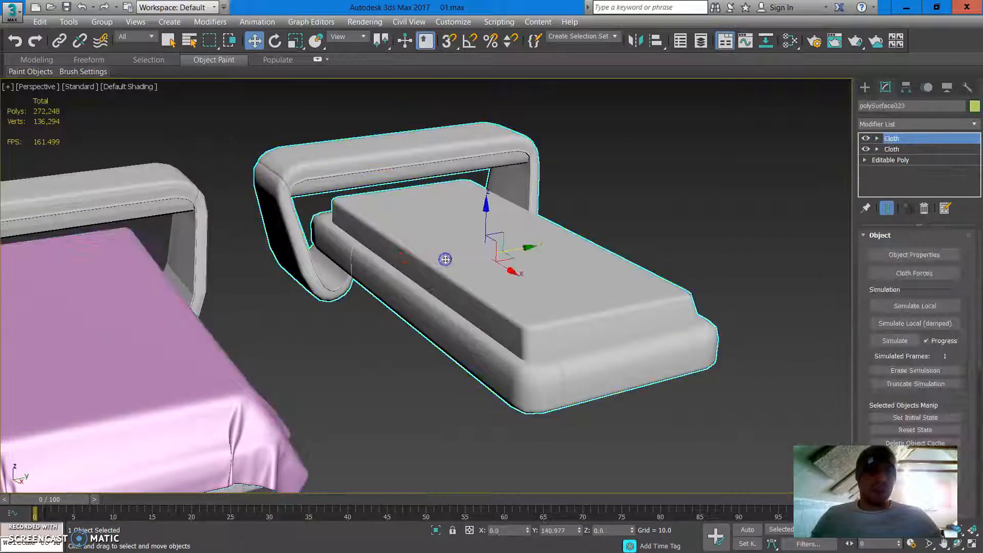
scroll(411, 300, down, 5)
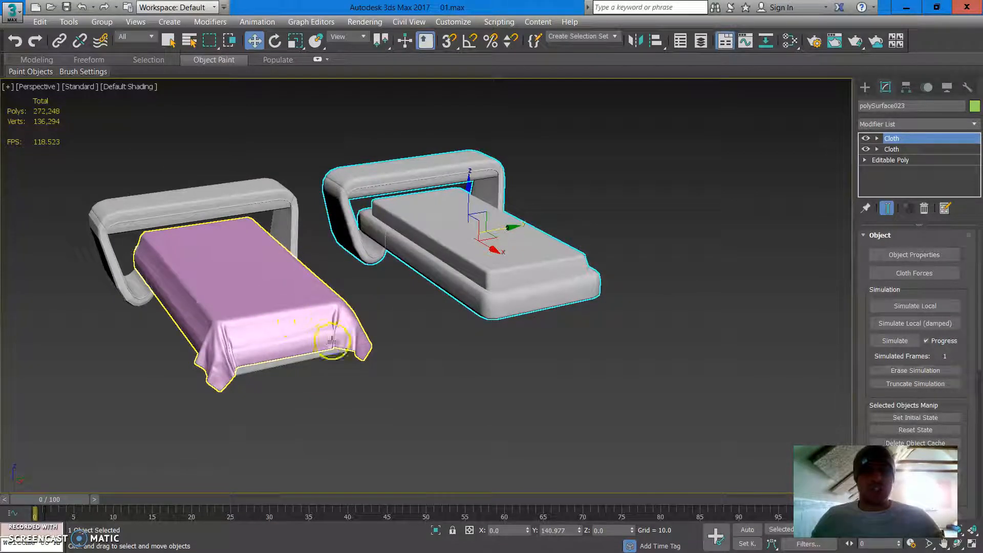
click(391, 346)
In the Top view, create a plane about 71.5 by 148.8 units over the bare bed's mattress.
click(864, 88)
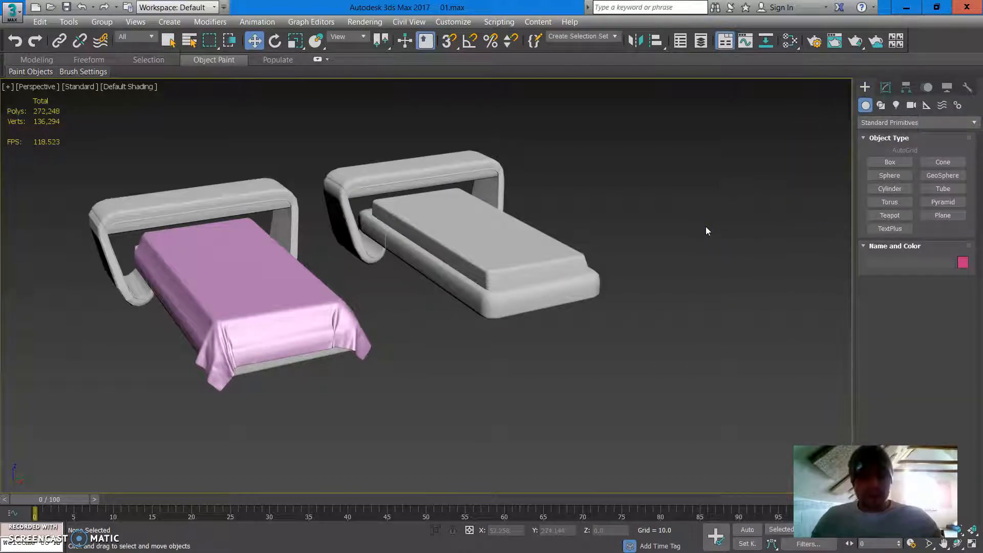
key(t)
middle_drag(597, 213, 540, 297)
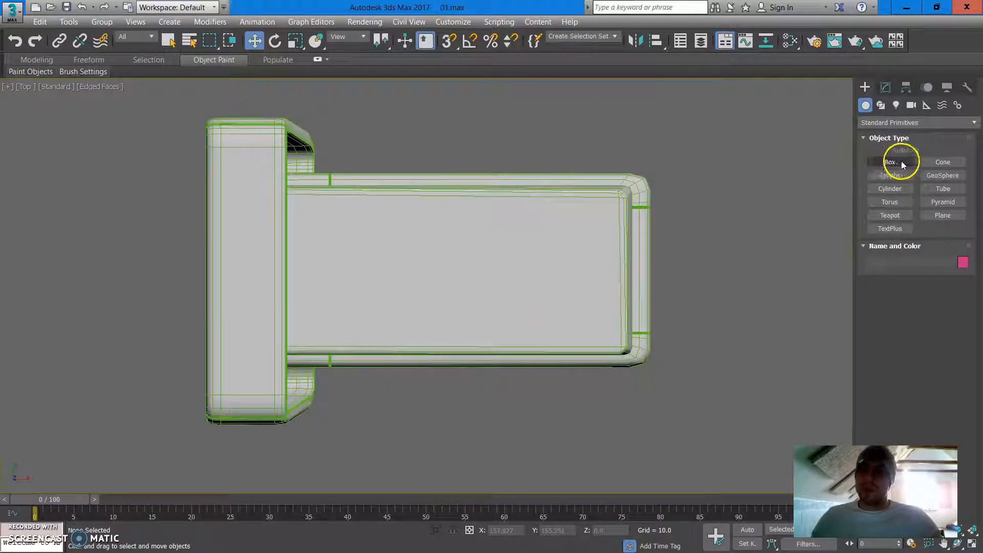
click(944, 216)
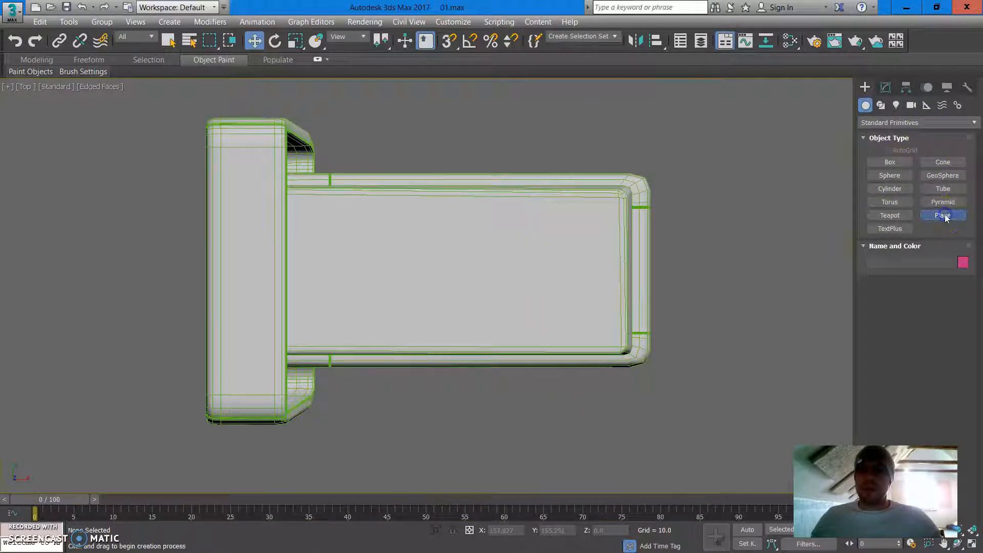
drag(660, 175, 263, 365)
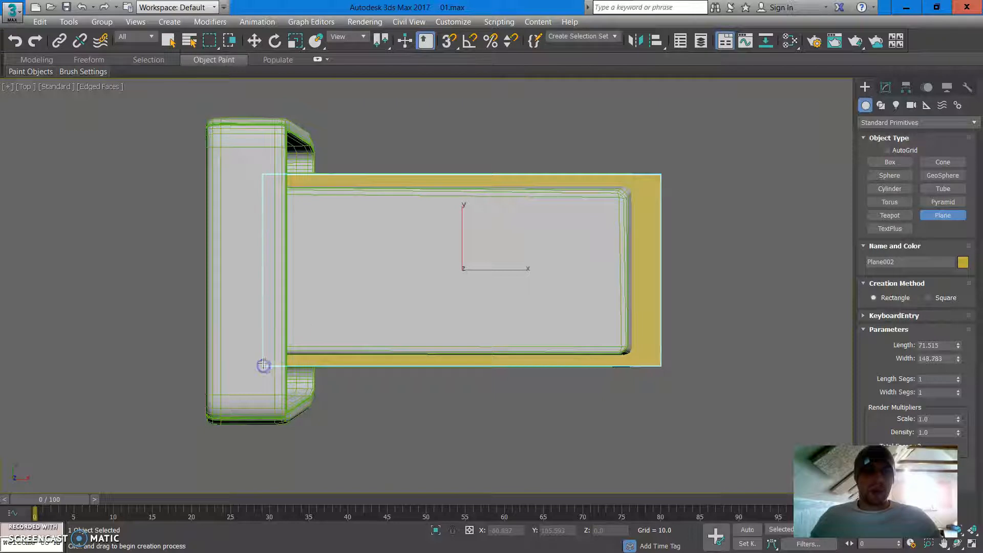
right_click(341, 278)
Return to the perspective view and raise the new plane above the mattress to a Z height of about 8.7.
key(p)
scroll(398, 236, up, 5)
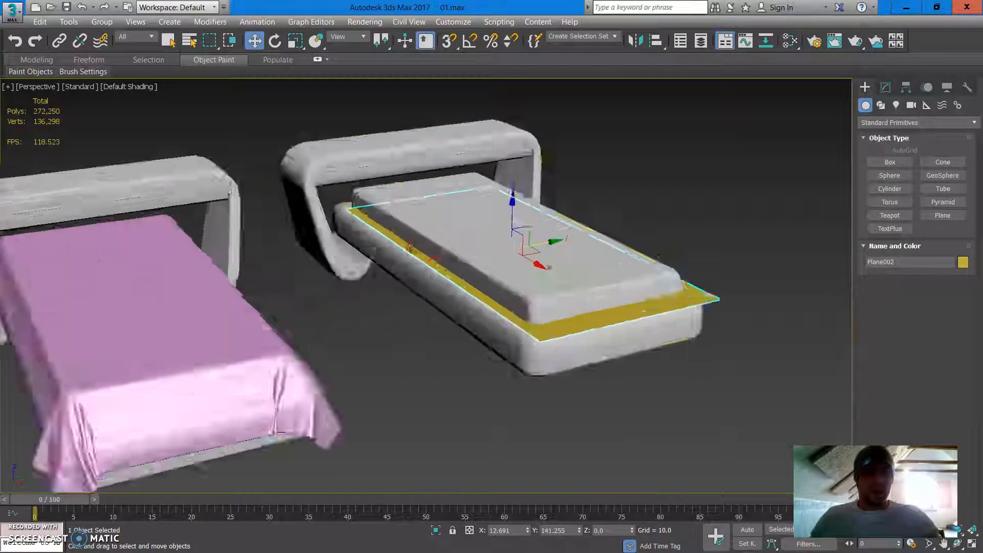
drag(560, 203, 562, 181)
alt+middle_drag(579, 180, 525, 203)
Assign the pink Material #26 to the selected plane in the Slate Material Editor and close the editor.
key(m)
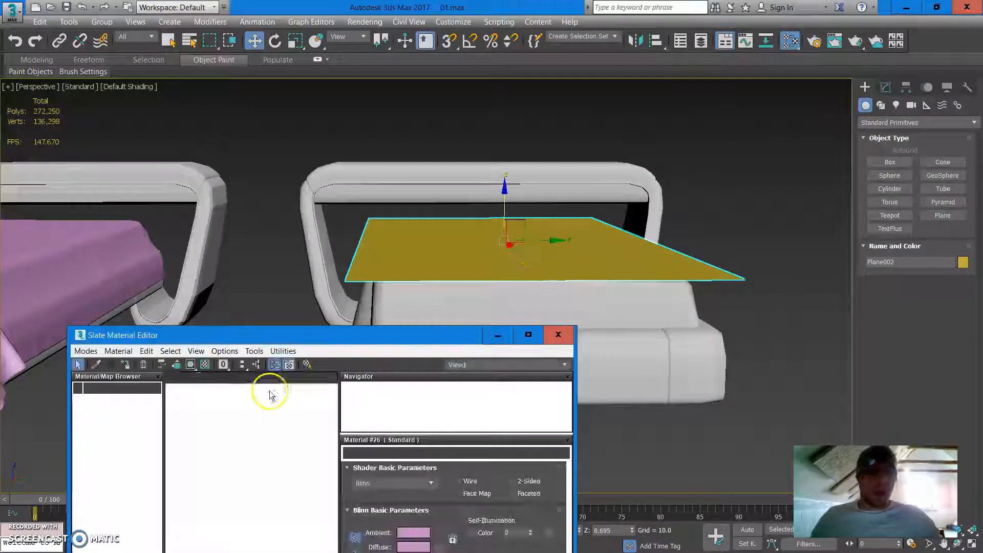
right_click(283, 453)
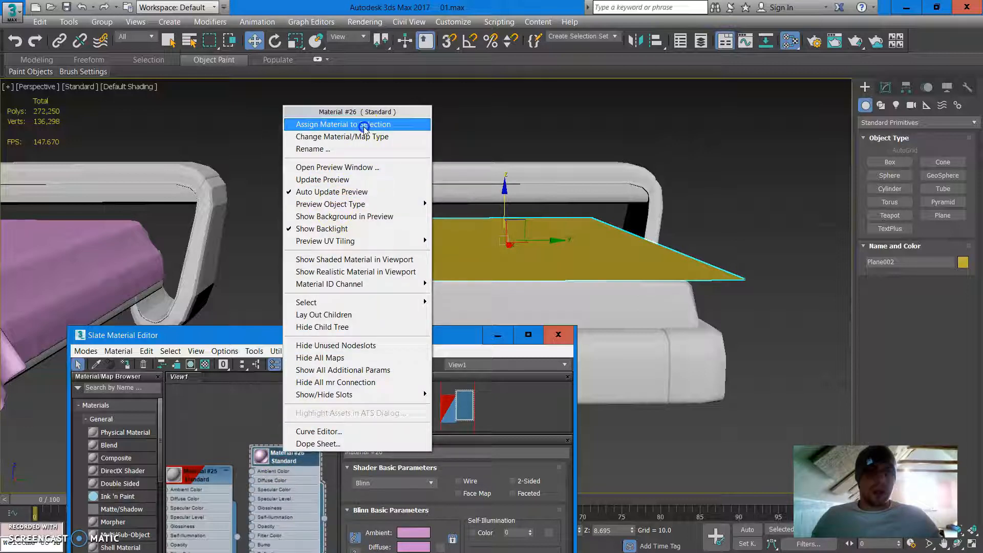
click(343, 124)
click(549, 340)
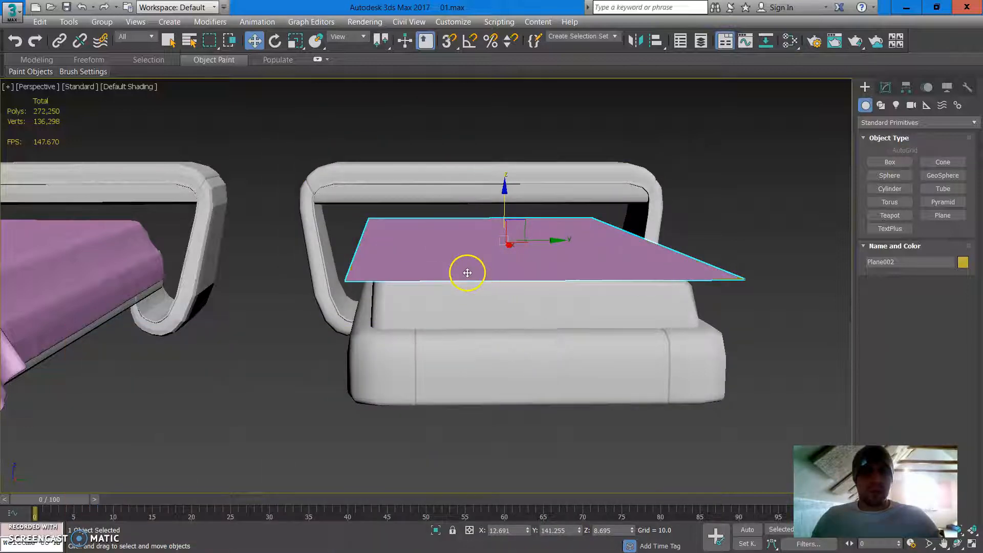
Open the new plane's creation parameters for editing.
alt+middle_drag(451, 278, 384, 263)
click(885, 87)
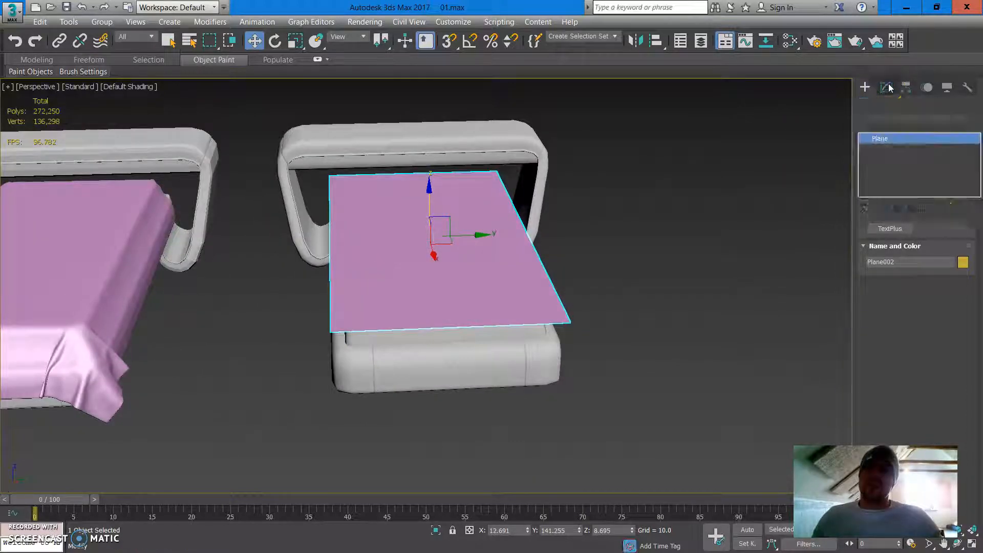
click(880, 163)
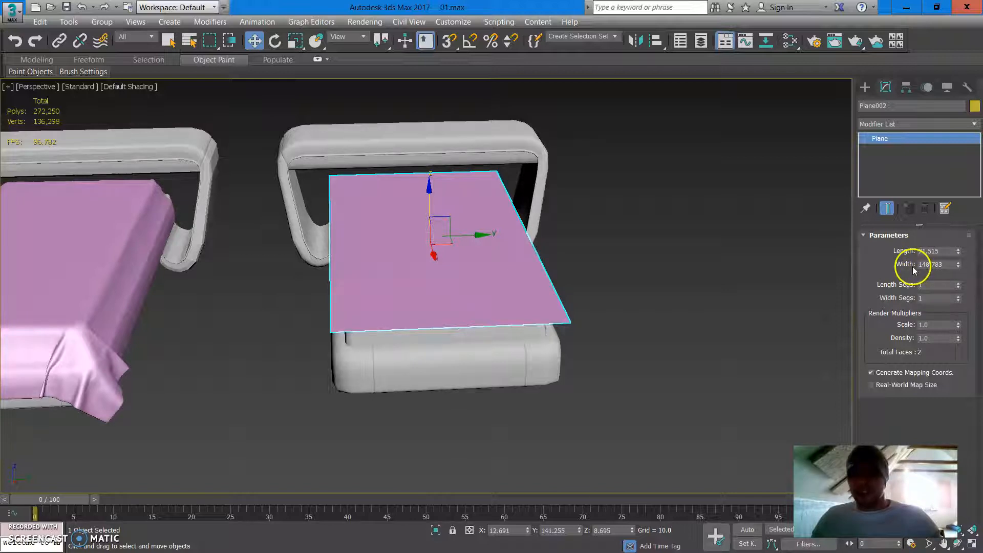
alt+middle_drag(409, 207, 502, 242)
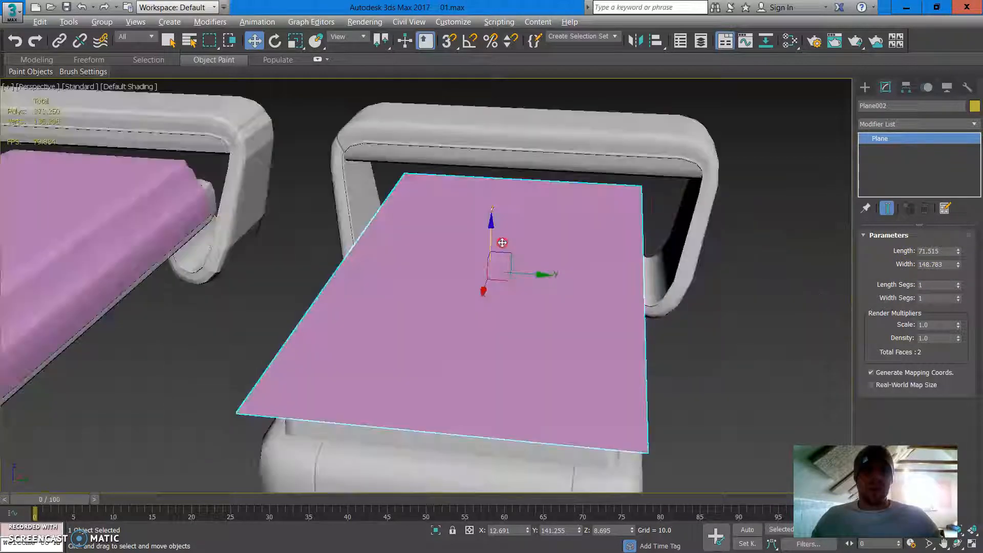
scroll(502, 243, down, 5)
Try to scale the plane along its X axis, then undo the scaling.
key(r)
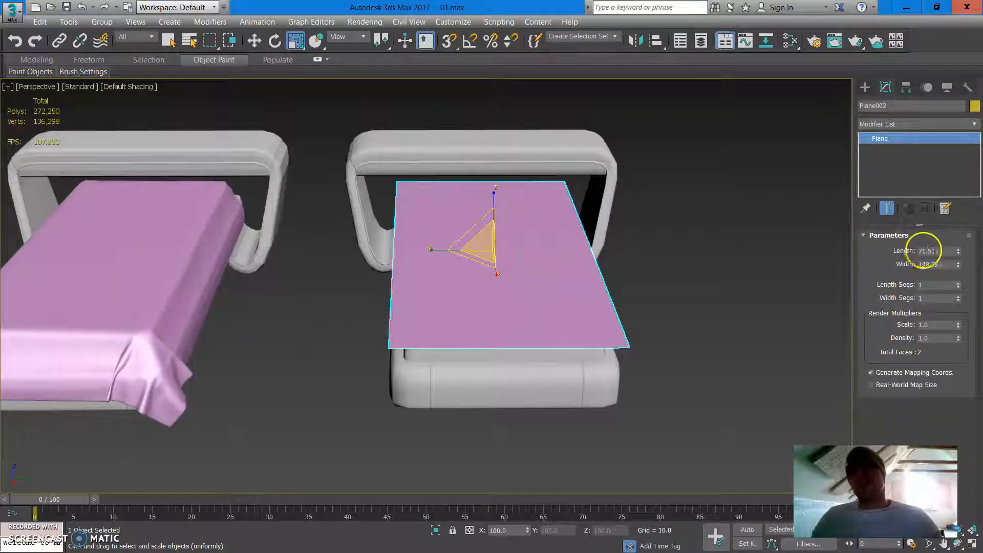
alt+middle_drag(434, 250, 485, 244)
drag(567, 274, 575, 275)
key(ctrl+z)
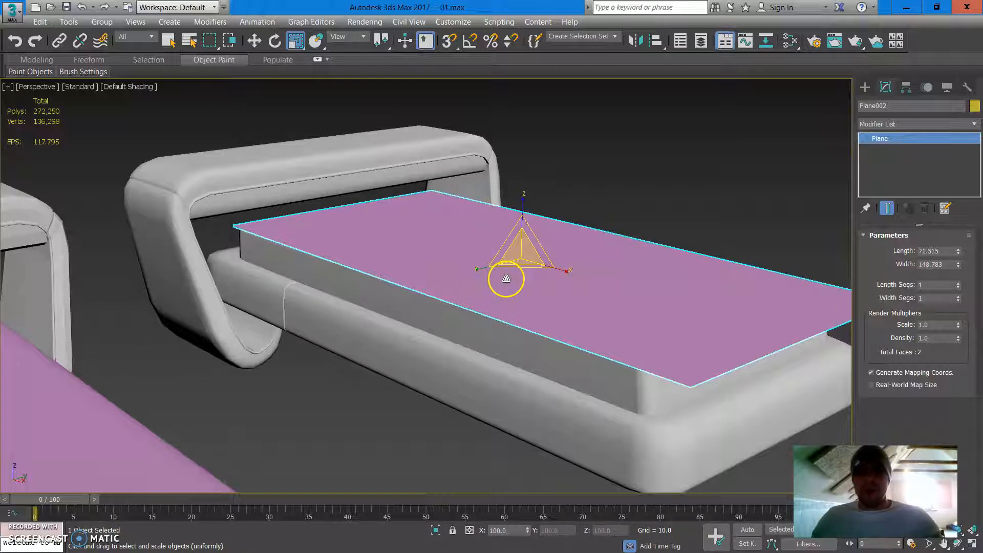
Against the Top wireframe view, enlarge the plane past the bed's edges to length 83.004 and width 153.097.
alt+middle_drag(686, 313, 617, 294)
alt+middle_drag(743, 253, 698, 266)
key(t)
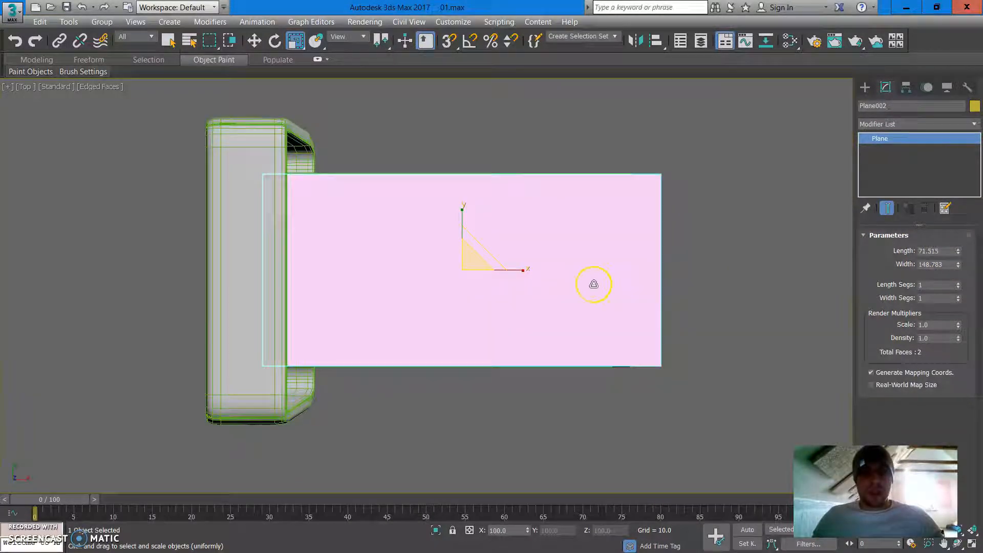
key(F3)
scroll(491, 281, up, 3)
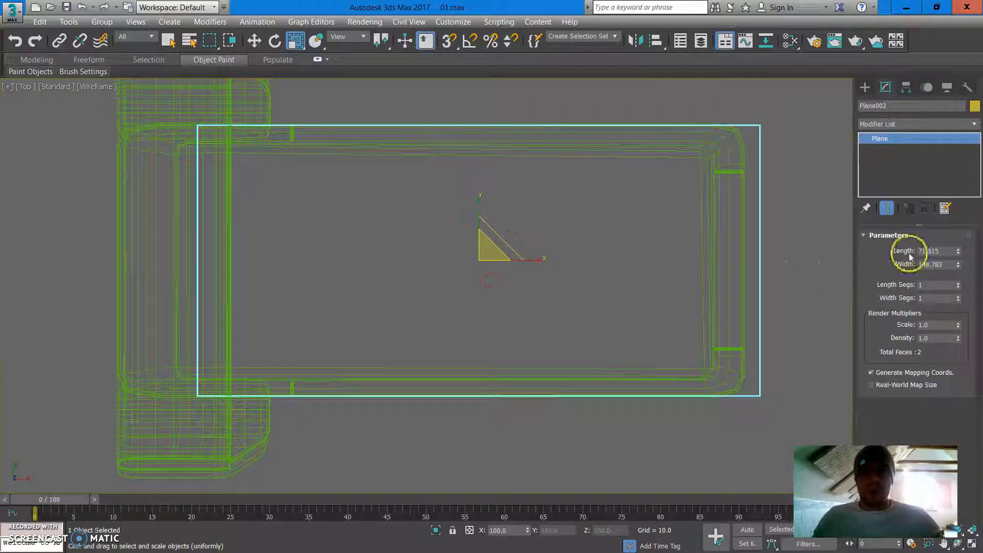
click(959, 237)
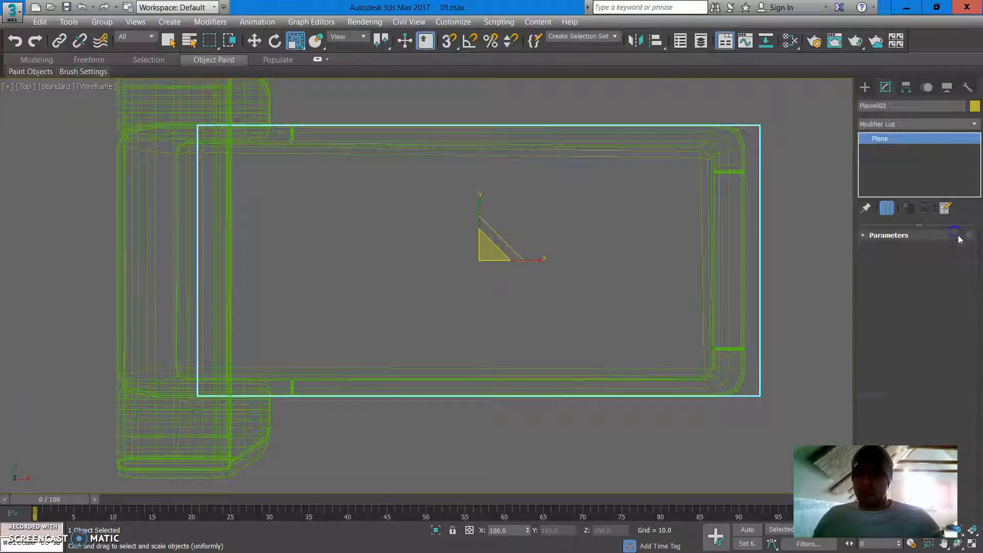
click(945, 237)
drag(958, 250, 961, 218)
click(962, 262)
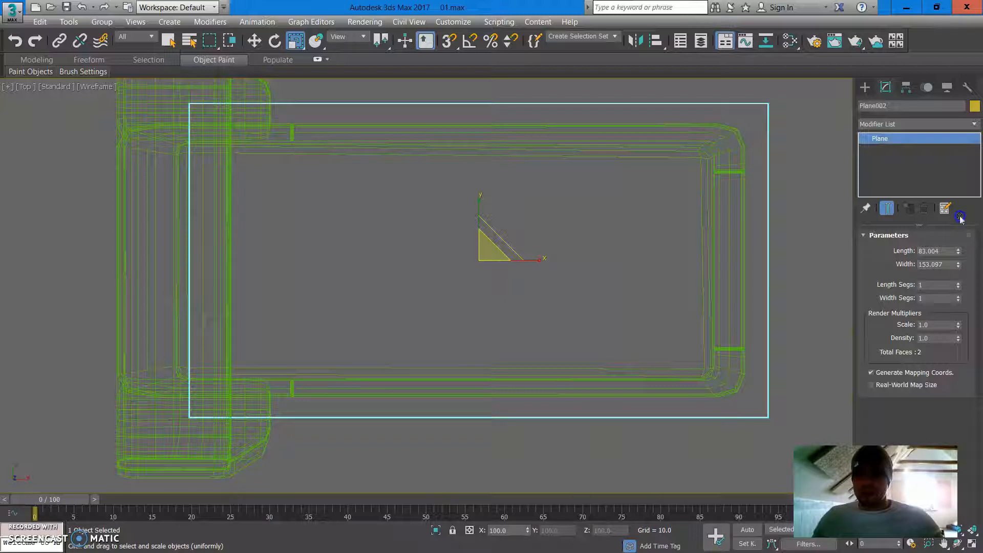
Show the bare bed in the Left view with default shading and edged faces.
key(p)
mouse_move(575, 325)
alt+middle_down()
mouse_move(584, 298)
mouse_move(592, 332)
mouse_move(628, 336)
mouse_move(647, 305)
mouse_move(606, 310)
mouse_move(553, 281)
alt+middle_up()
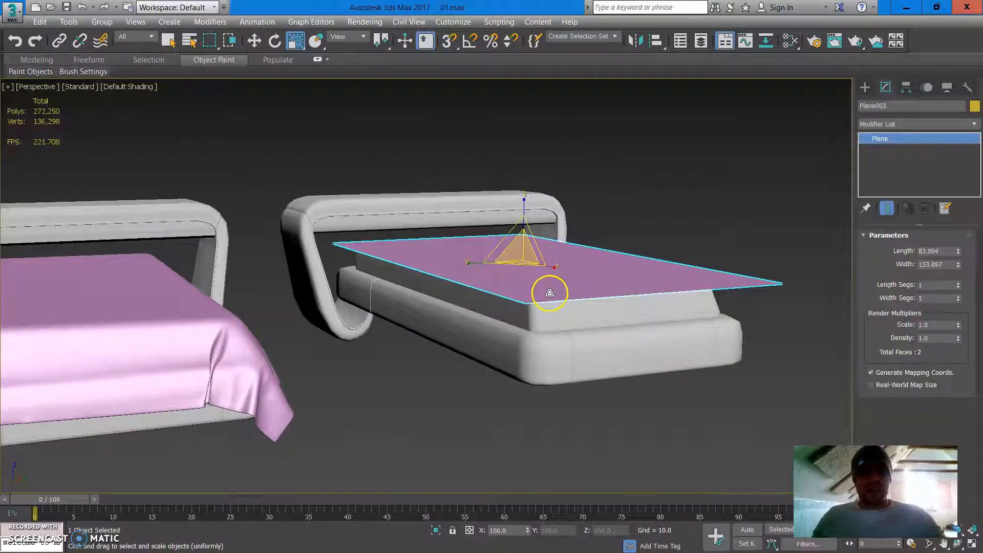
key(l)
scroll(521, 361, down, 2)
mouse_move(522, 360)
middle_down()
mouse_move(502, 215)
mouse_move(541, 259)
mouse_move(40, 230)
mouse_move(317, 245)
middle_up()
key(F3)
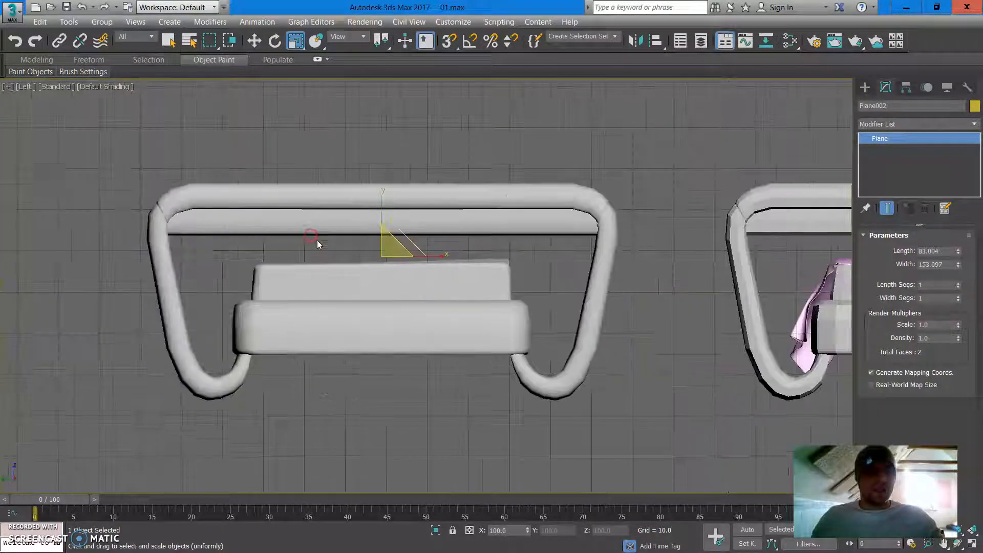
scroll(317, 245, up, 3)
key(F4)
Reselect the plane, lift it clear of the mattress to a Z height of about 9.63, and check it in perspective.
click(397, 265)
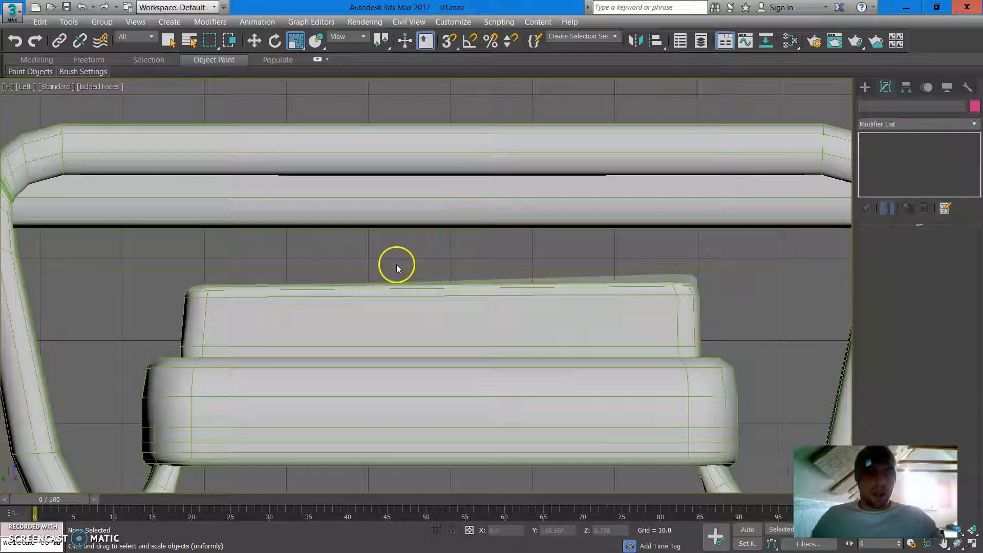
right_click(393, 269)
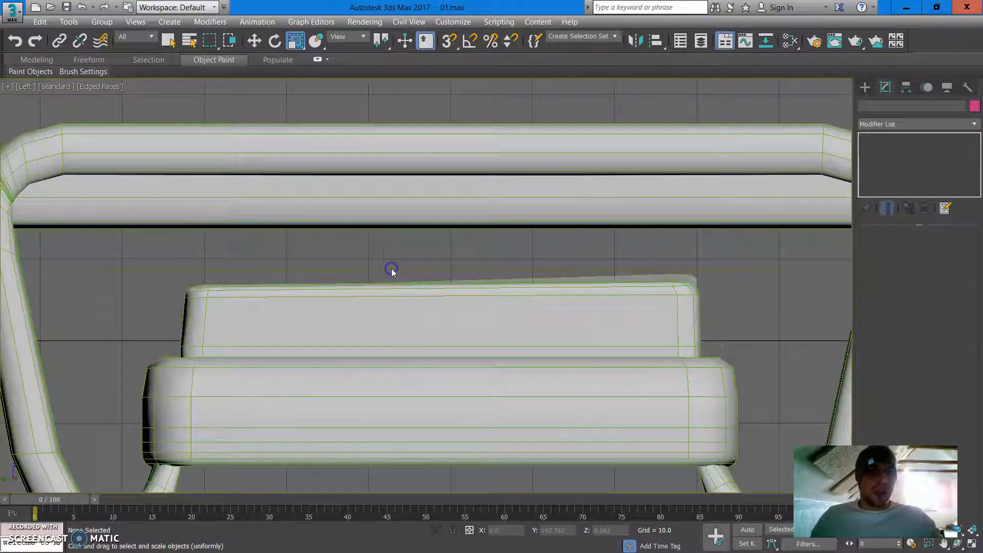
click(159, 269)
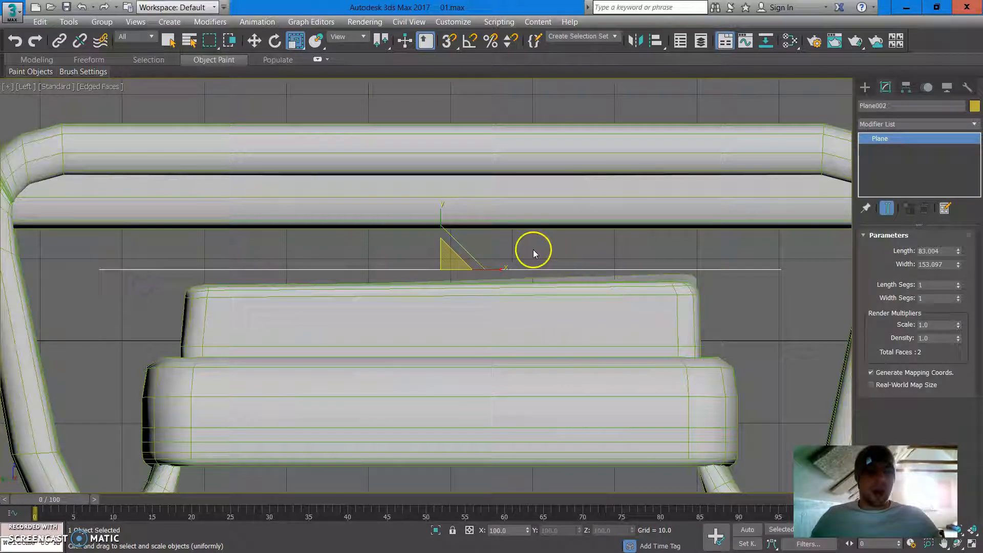
key(w)
drag(437, 244, 441, 228)
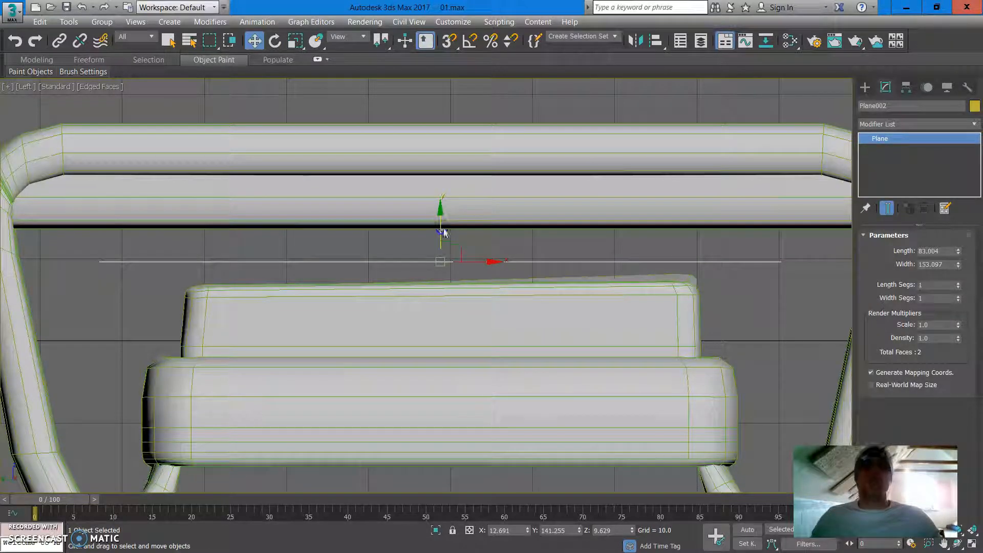
key(p)
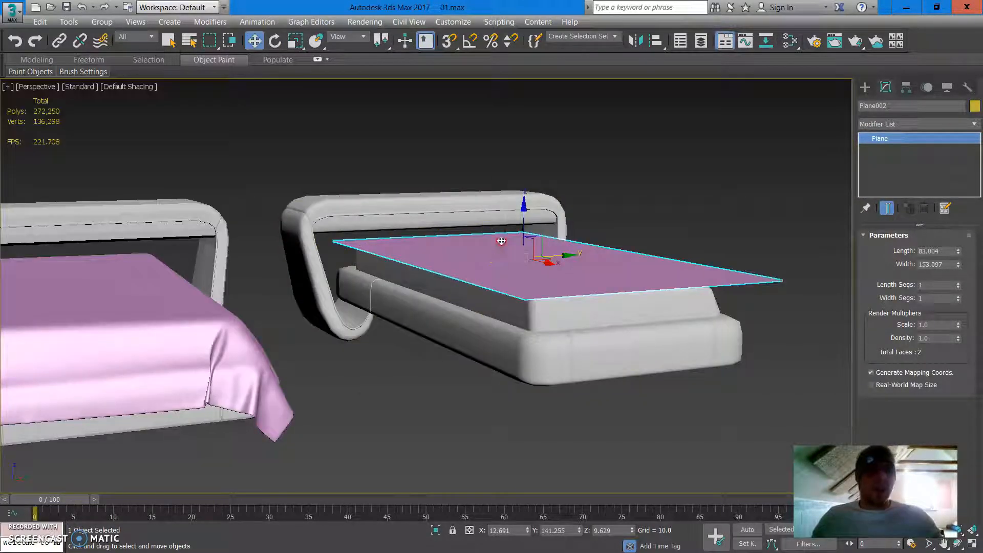
scroll(502, 241, up, 3)
alt+middle_drag(500, 241, 456, 229)
scroll(505, 266, down, 3)
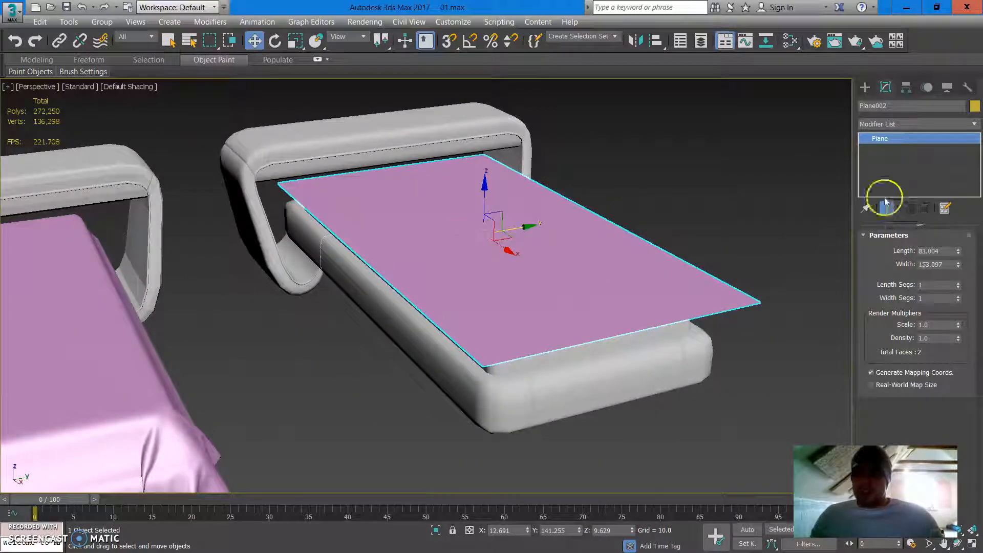
click(891, 143)
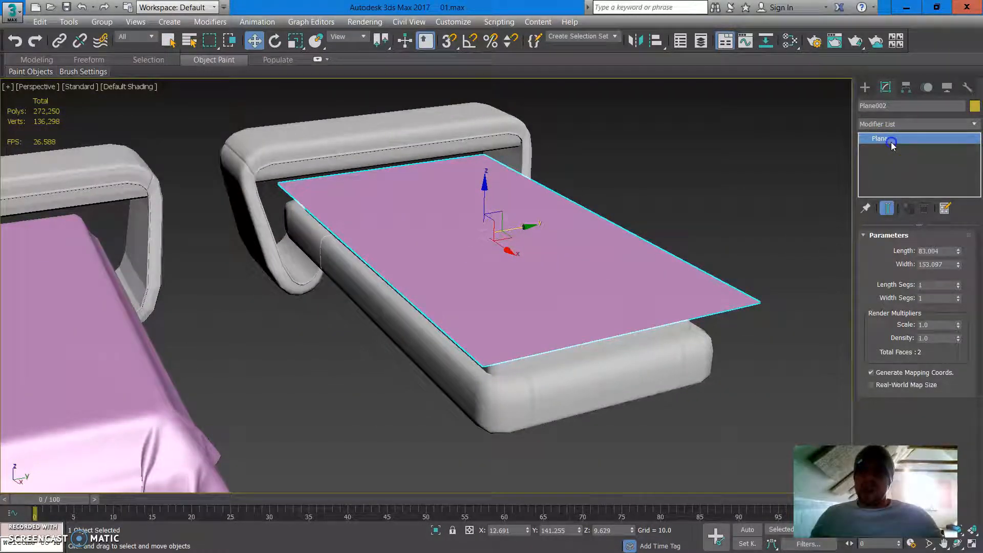
click(940, 124)
click(373, 233)
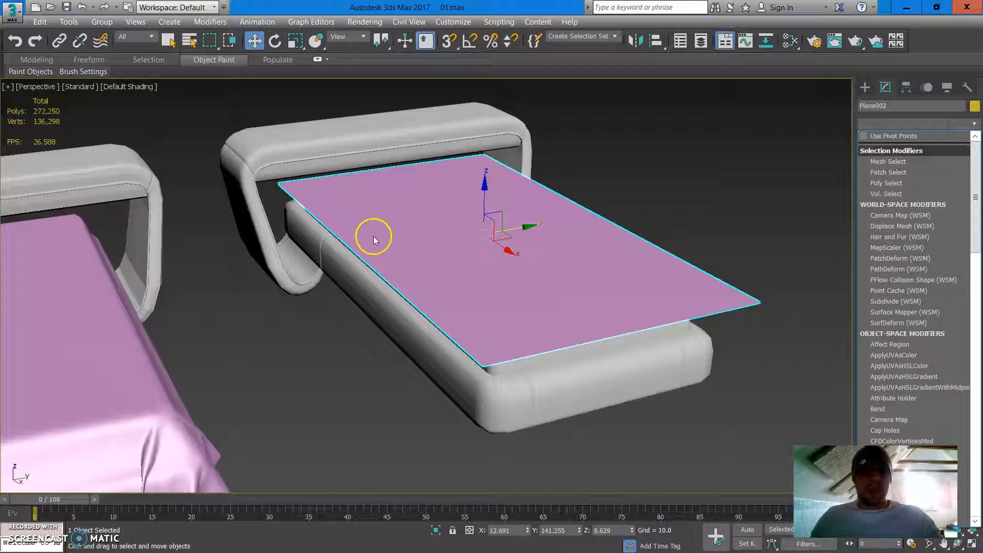
Turn on edged faces in the perspective view to show the wireframe over the shaded models.
key(F4)
alt+middle_drag(516, 276, 528, 276)
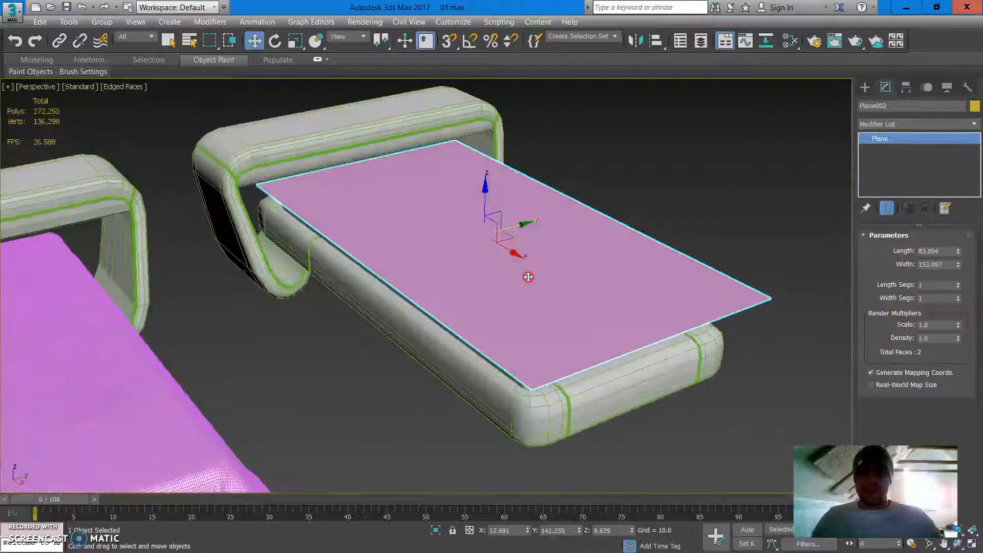
Subdivide the plane above the bare bed with a TurboSmooth modifier set to 7 iterations.
click(557, 251)
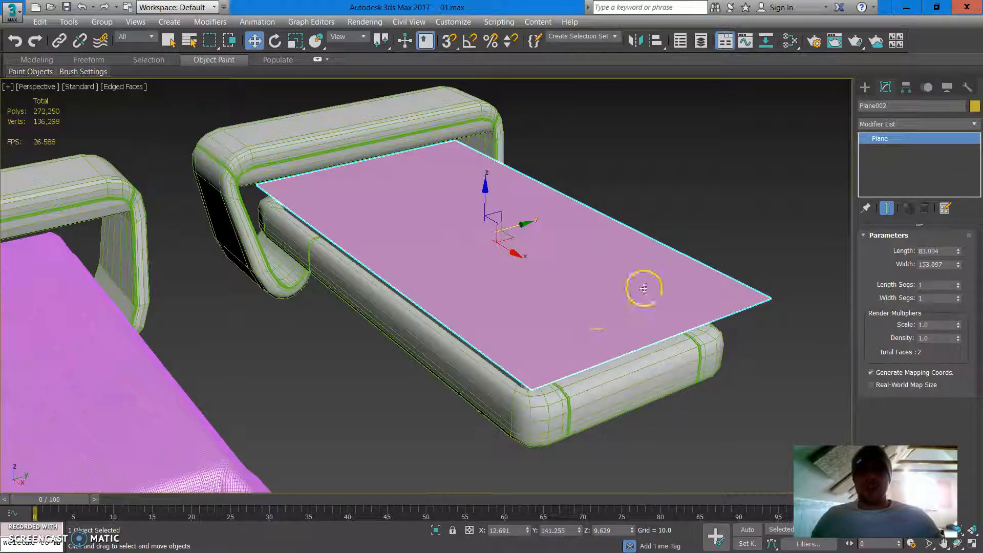
click(926, 125)
scroll(927, 127, down, 10)
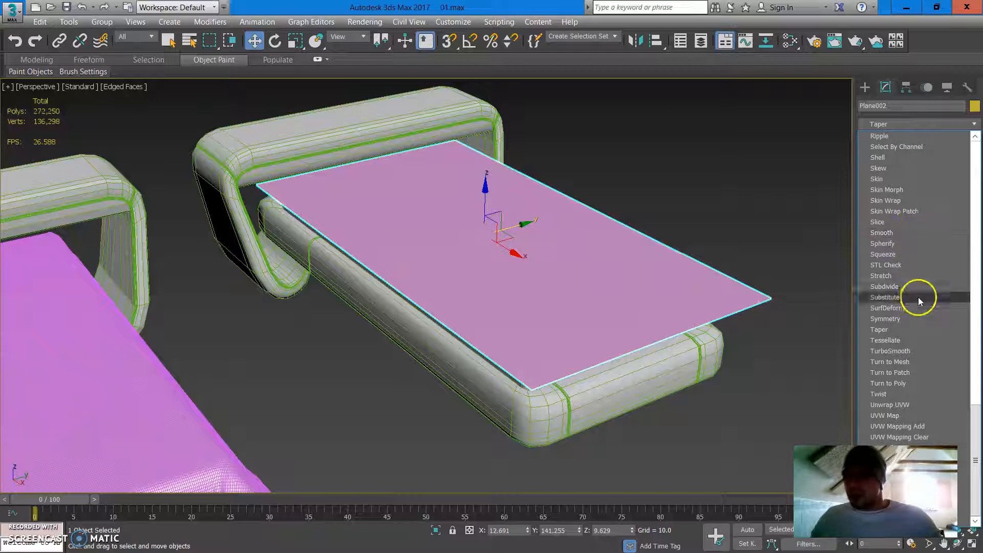
click(920, 349)
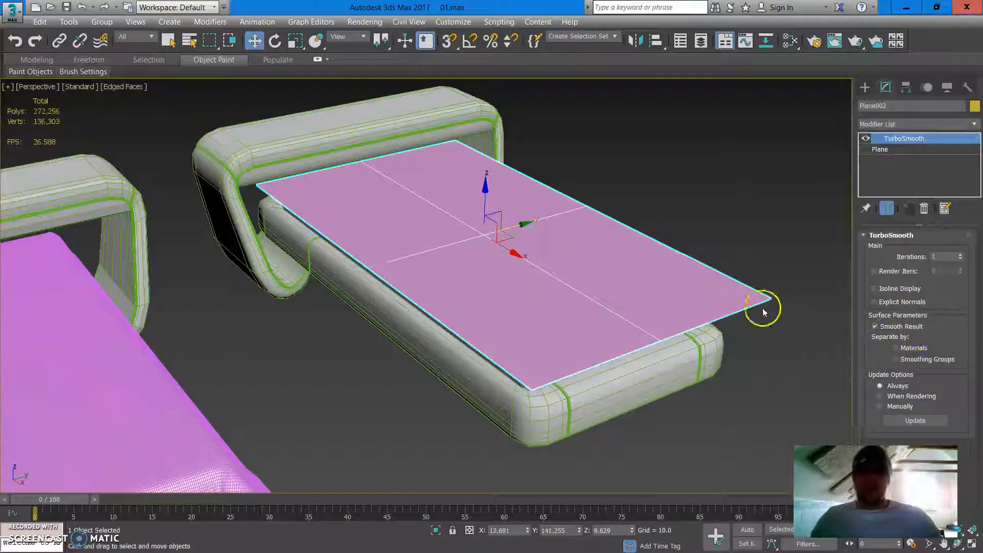
drag(950, 254, 921, 257)
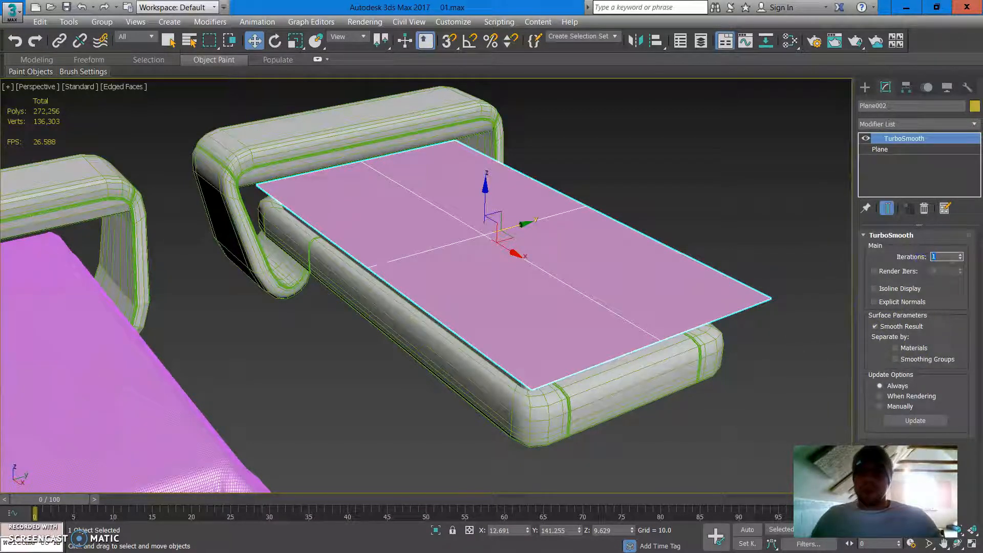
text(7)
click(898, 249)
click(698, 188)
scroll(622, 256, up, 10)
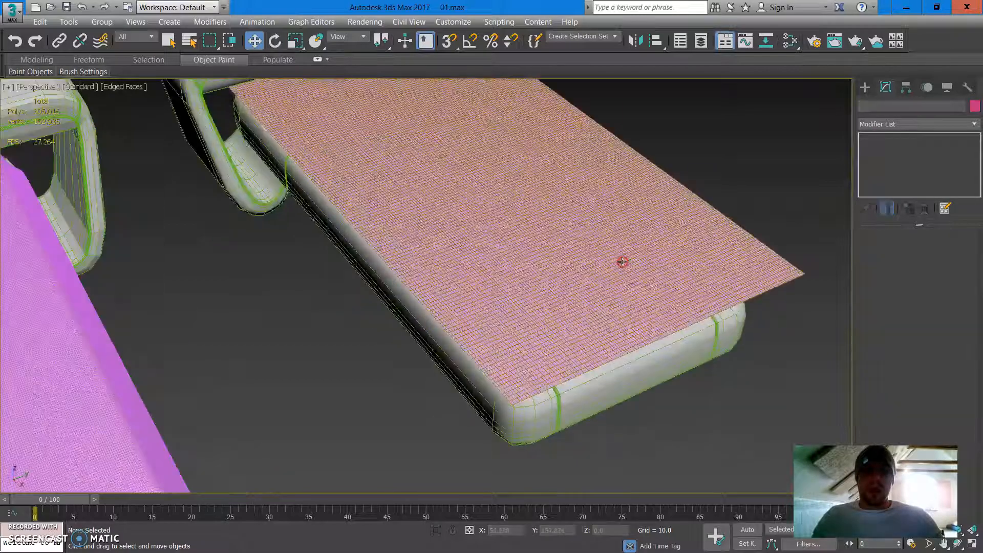
scroll(627, 251, down, 10)
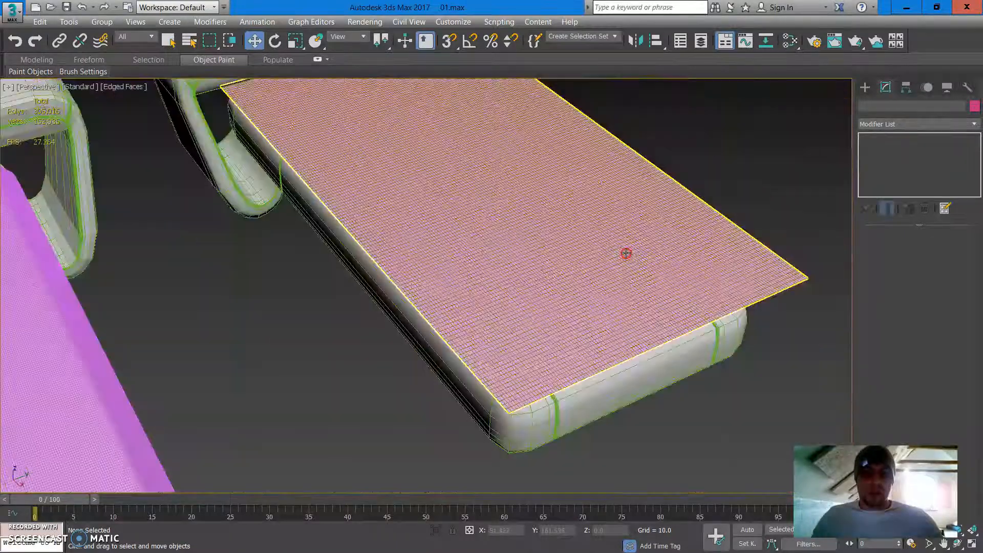
Reselect the smoothed plane and convert it to an Editable Poly.
click(625, 256)
scroll(624, 254, down, 3)
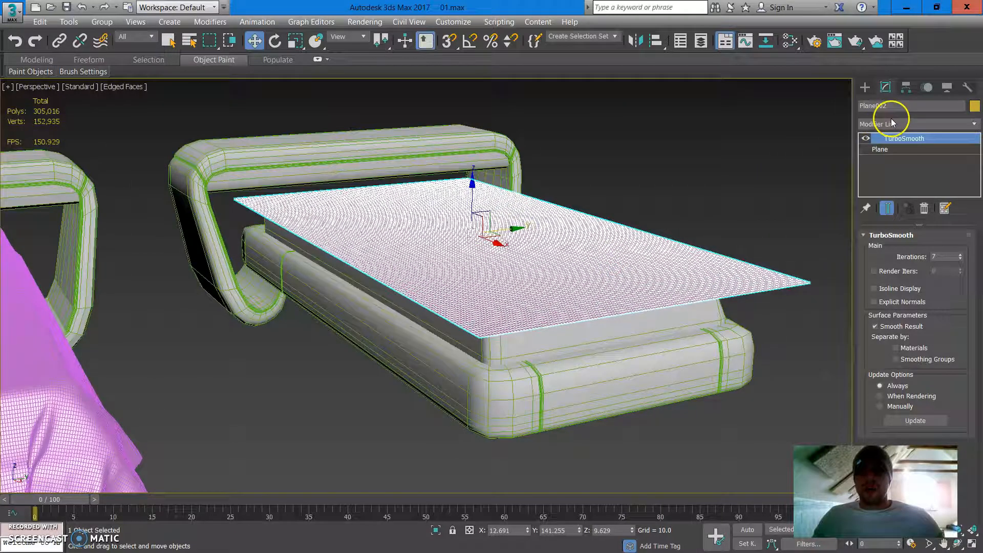
right_click(533, 302)
mouse_move(630, 440)
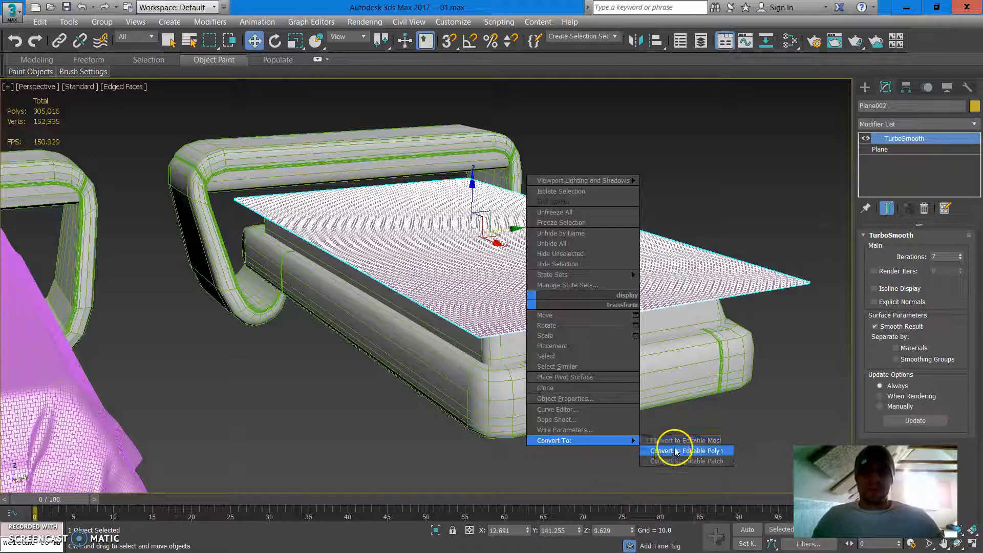
click(676, 452)
click(890, 156)
Reset the plane's transforms with Reset XForm and collapse it to an Editable Poly again.
click(967, 88)
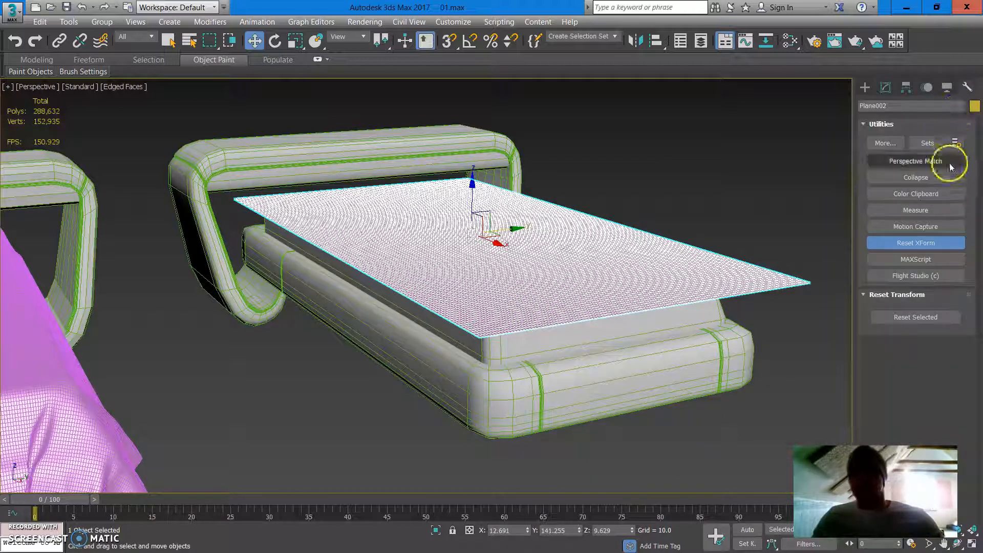
click(937, 251)
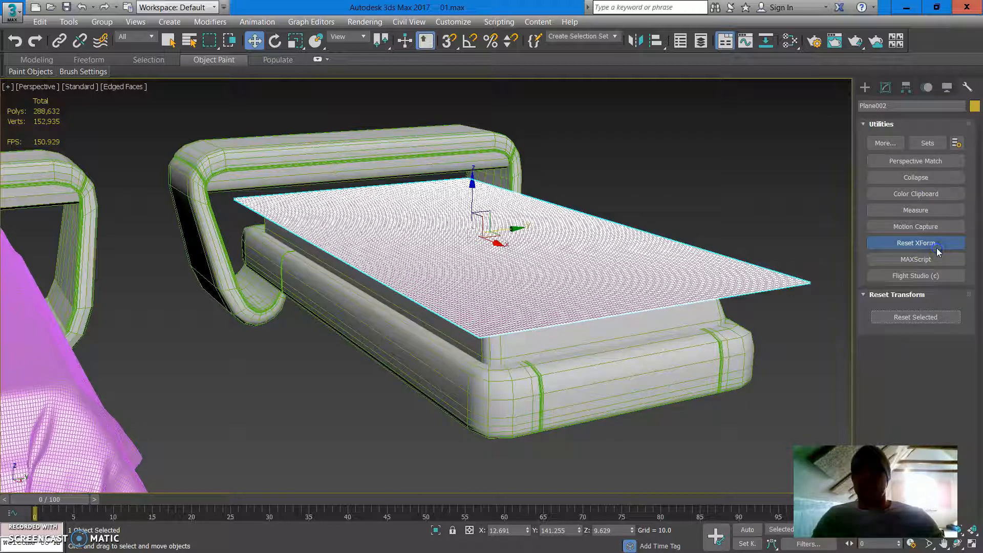
click(931, 318)
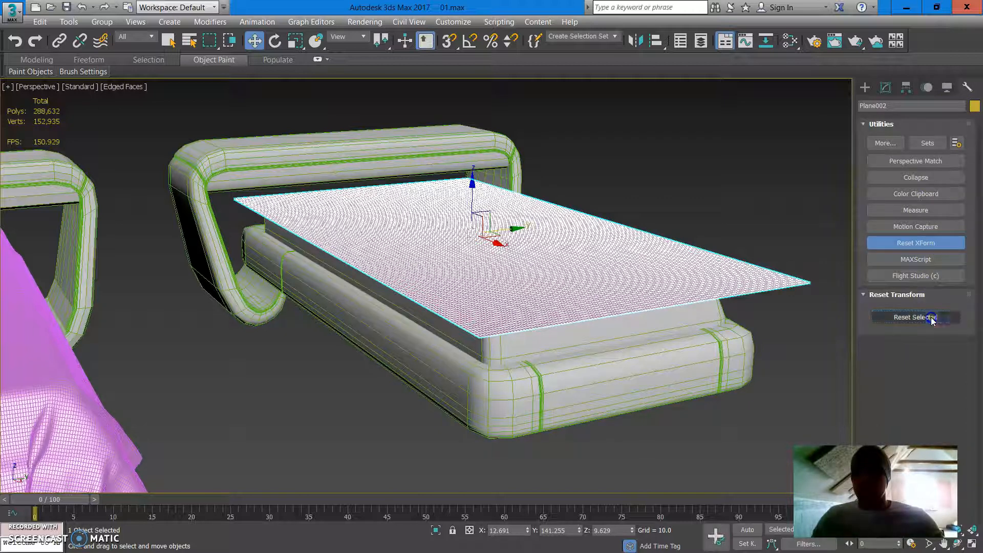
right_click(620, 267)
mouse_move(686, 401)
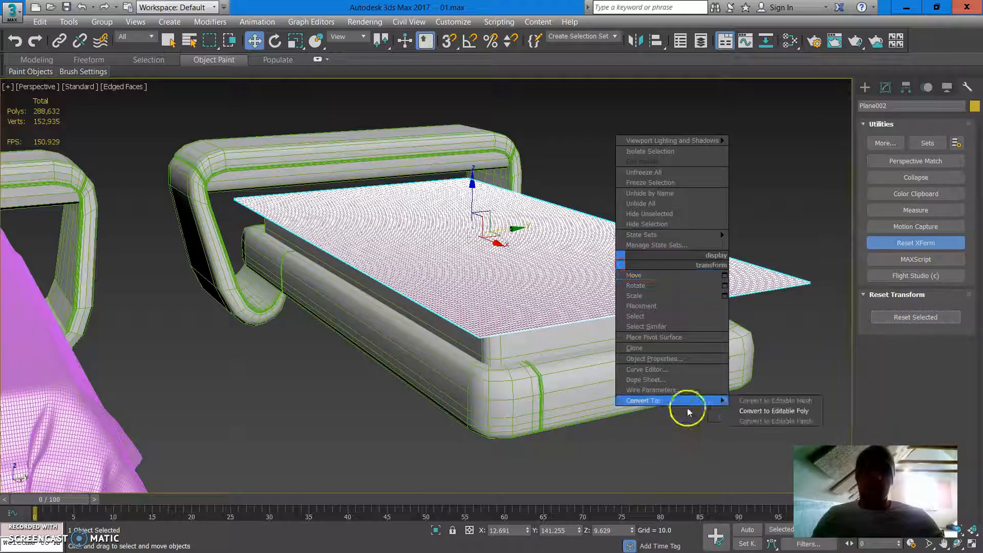
click(764, 412)
Apply a Cloth modifier to the Editable Poly plane.
click(896, 91)
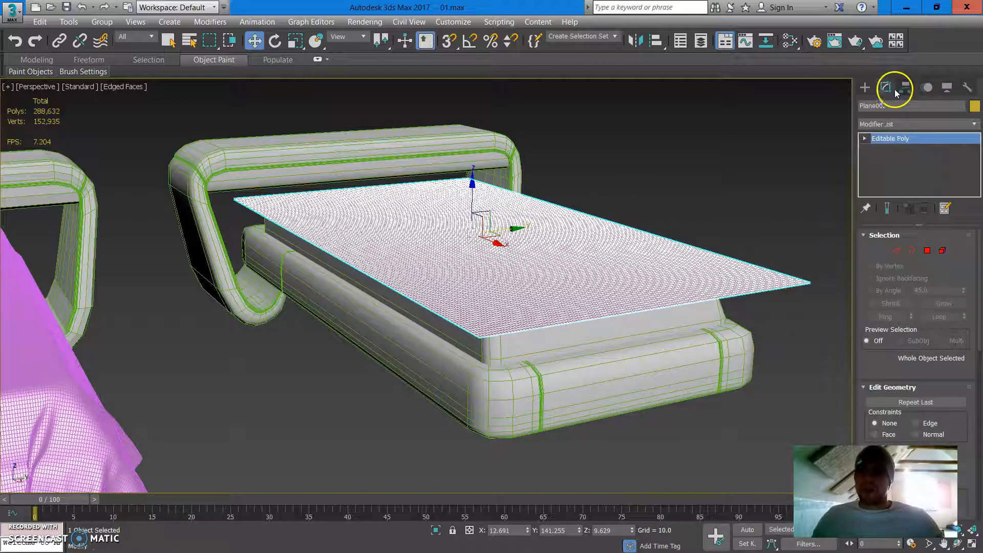
click(924, 126)
key(c)
key(c)
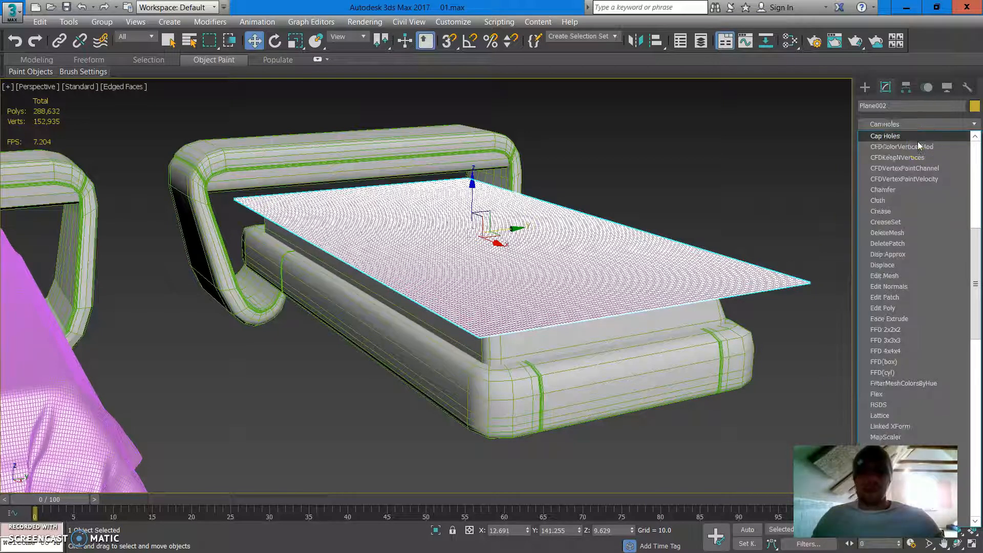
key(c)
key(c)
key(c)
key(c)
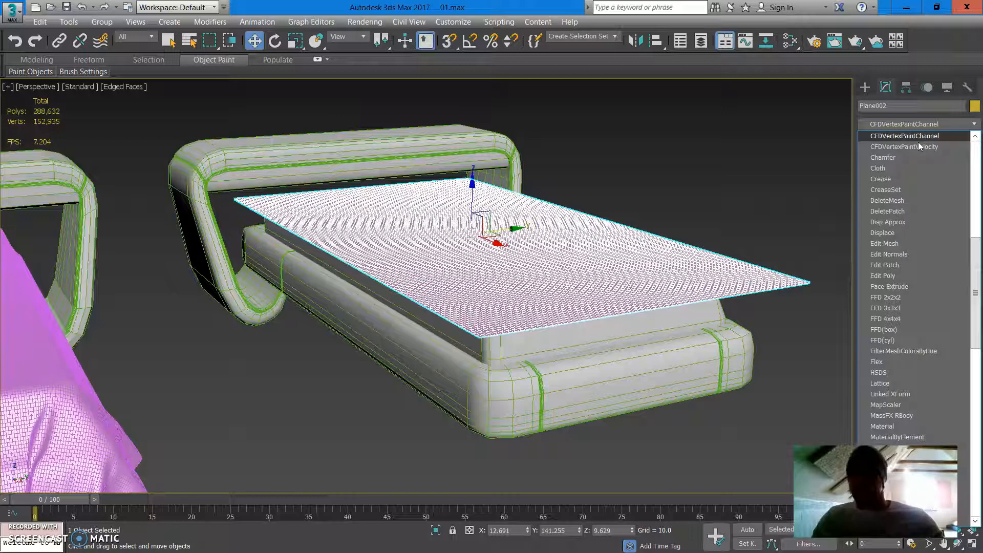
click(904, 168)
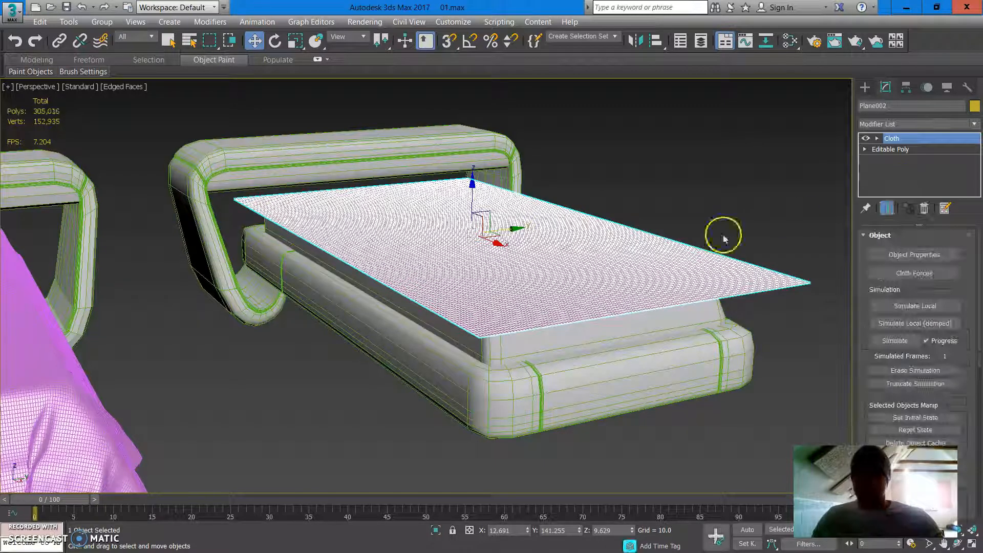
Open the Cloth modifier's object properties and define Plane002 as Cloth.
alt+middle_drag(658, 236, 568, 220)
scroll(633, 231, down, 5)
scroll(589, 223, up, 4)
scroll(568, 220, up, 4)
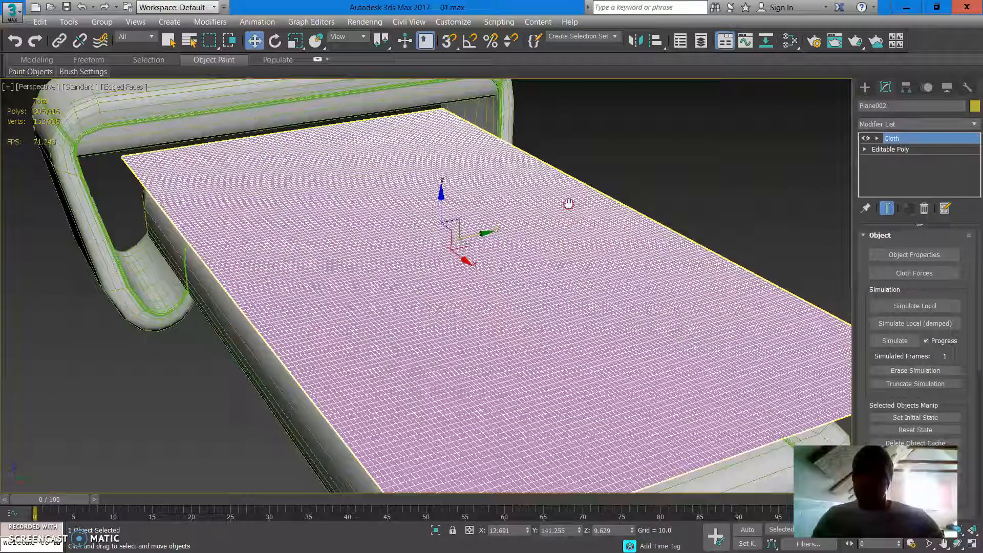
scroll(563, 198, down, 4)
click(562, 198)
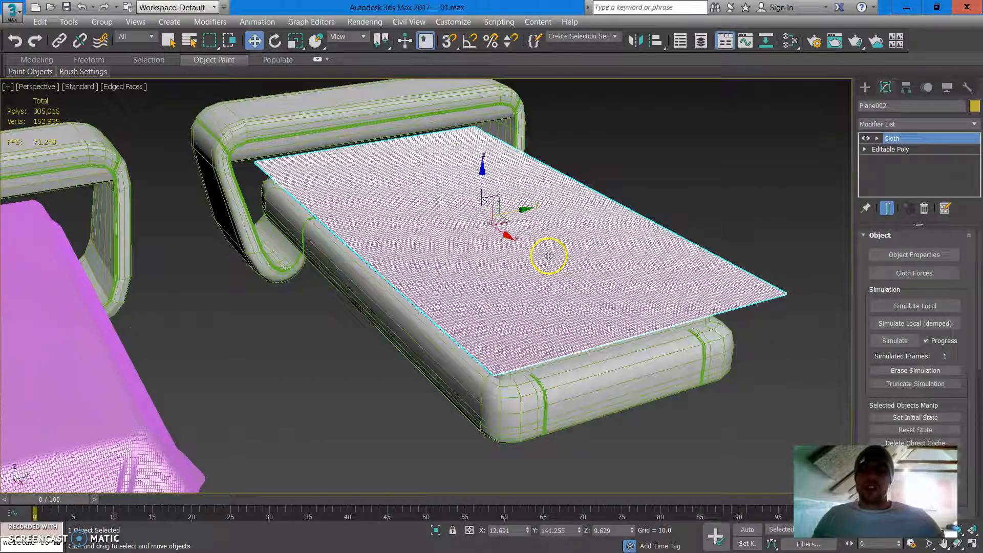
click(911, 254)
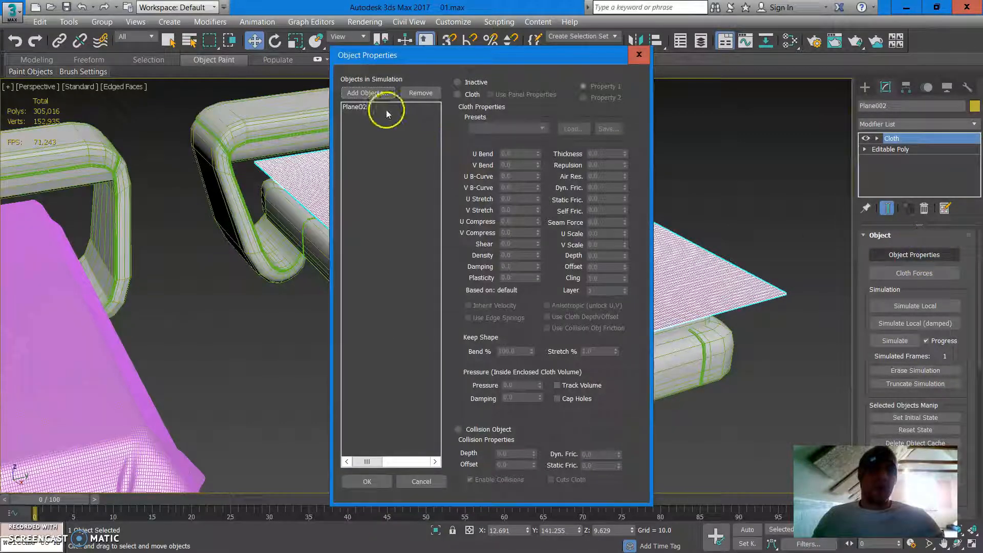
drag(442, 55, 770, 57)
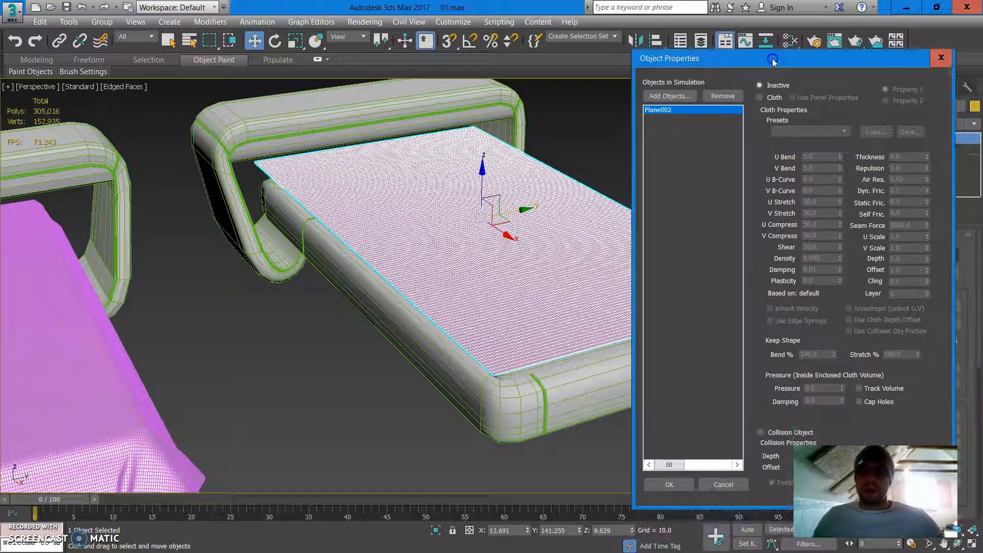
click(774, 98)
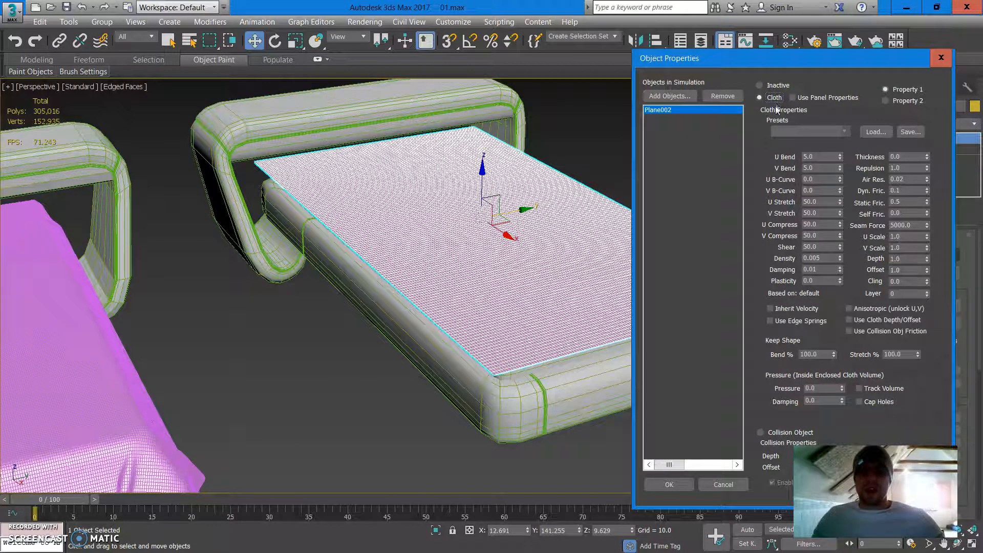
Add polySurface22 and polySurface023 to the objects in the cloth simulation.
click(685, 96)
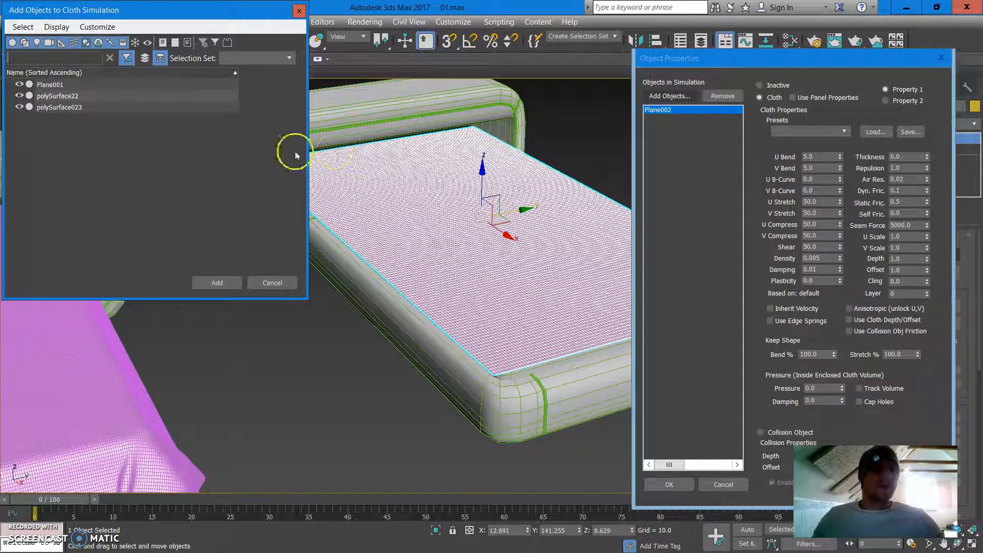
click(82, 97)
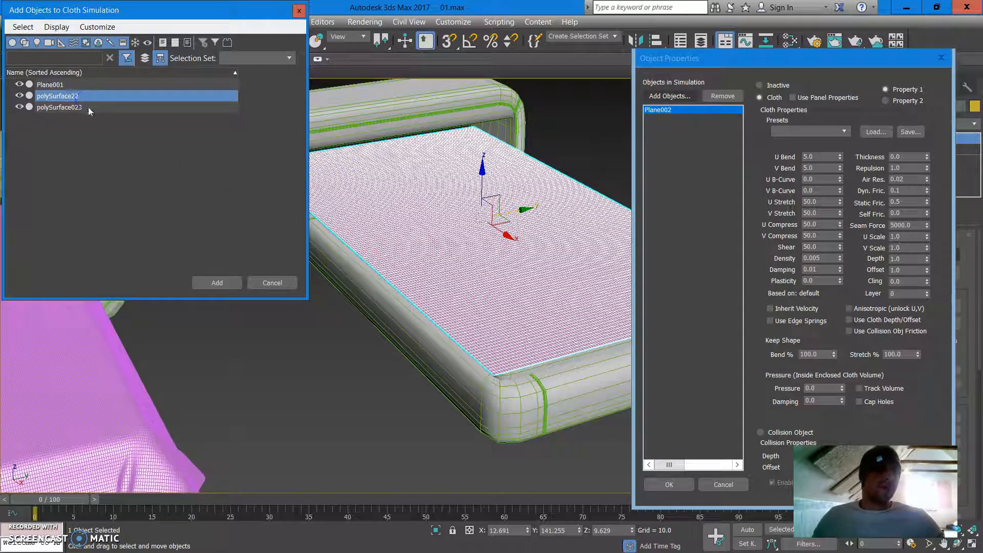
ctrl+click(91, 109)
ctrl+click(103, 97)
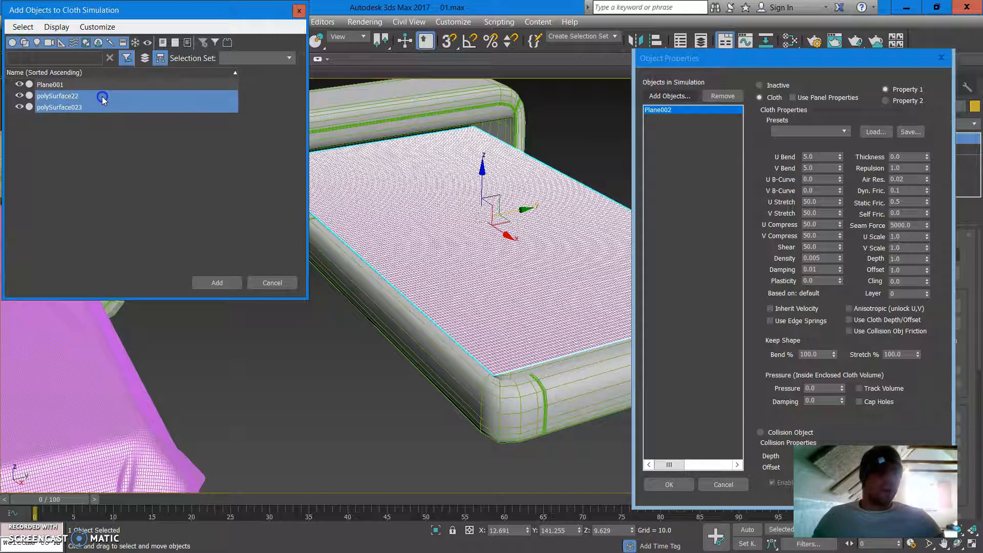
click(217, 283)
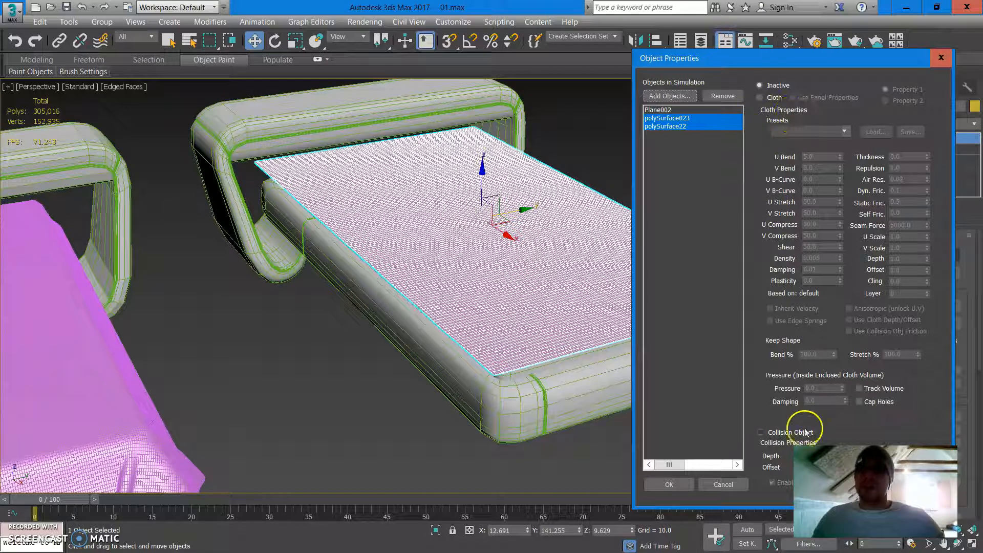
Define the two added polySurface objects as collision objects and accept the simulation properties.
click(785, 434)
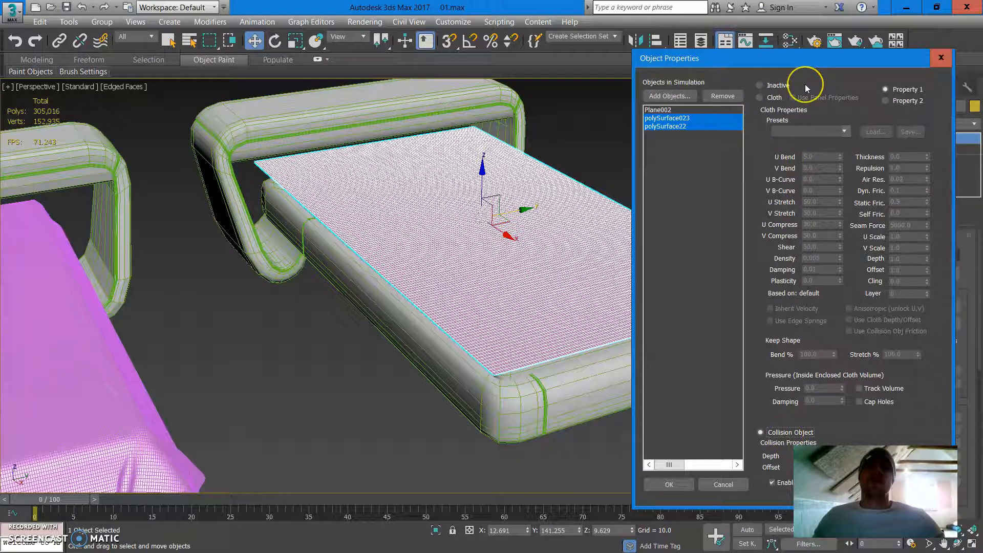
drag(815, 59, 794, 67)
click(407, 259)
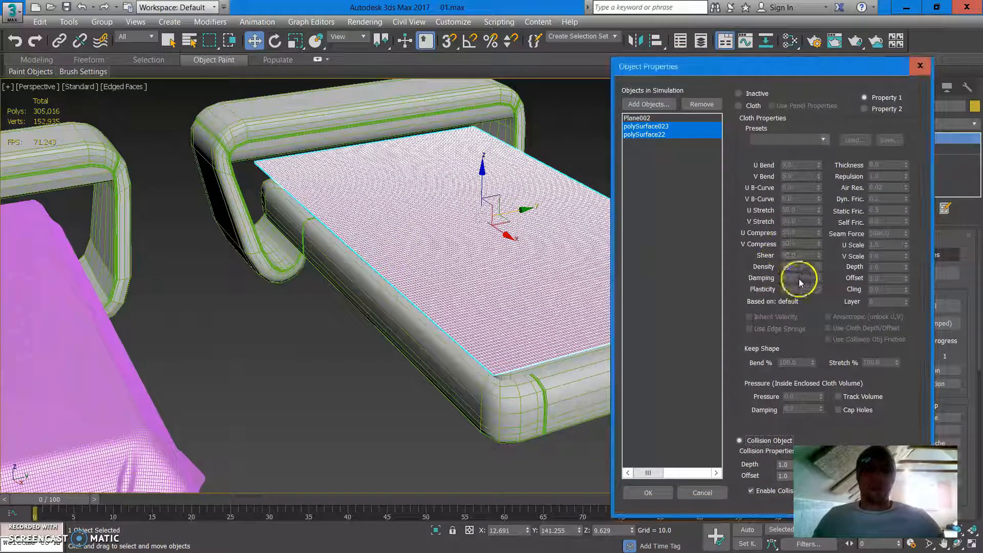
click(649, 492)
Examine the corner folds of the neighbouring bed's blanket with edged faces temporarily hidden.
scroll(413, 314, down, 4)
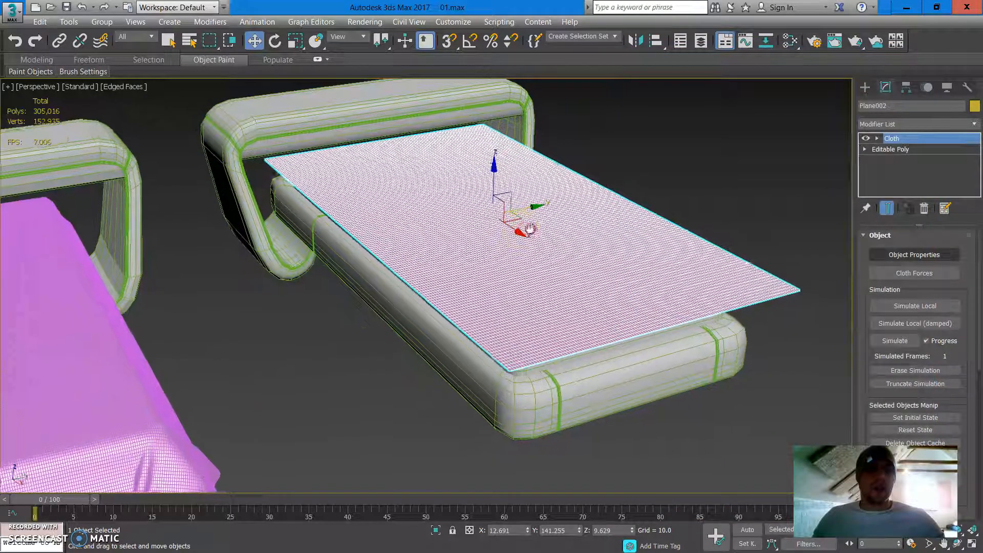
key(F4)
scroll(302, 361, up, 5)
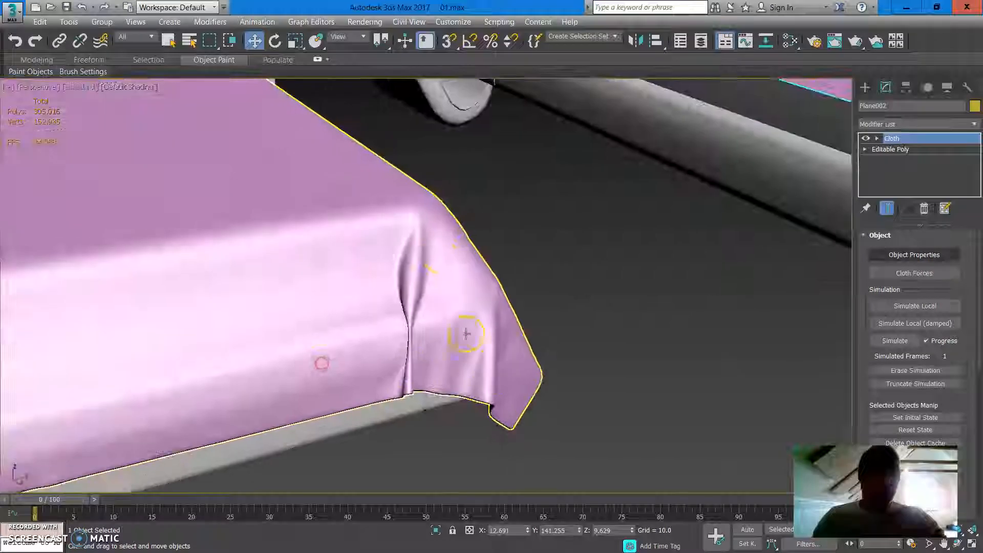
scroll(428, 340, down, 6)
key(F4)
scroll(563, 254, up, 3)
scroll(564, 253, up, 3)
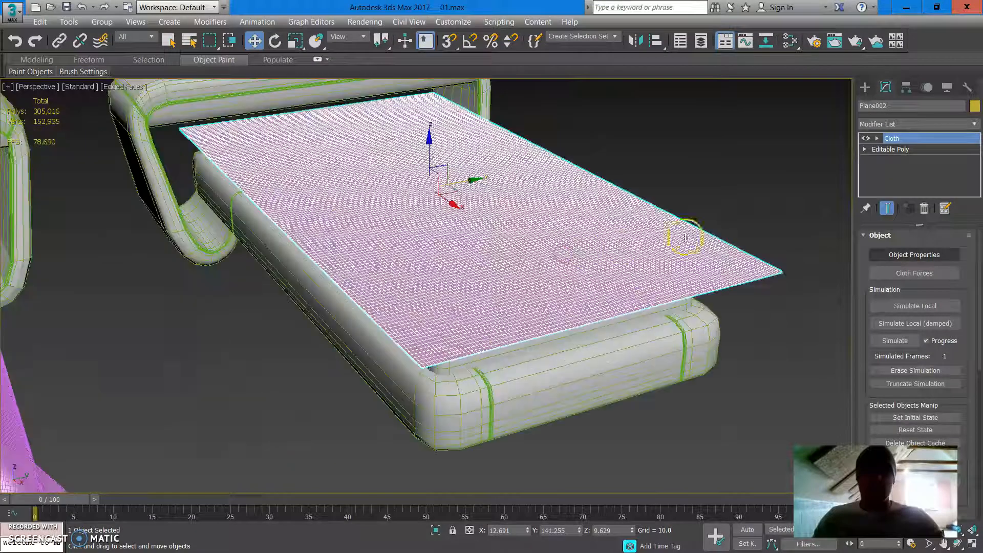
Run Simulate Local until the cloth drapes over the mattress and hangs over its edges, and stop the simulation.
alt+middle_drag(658, 203, 670, 237)
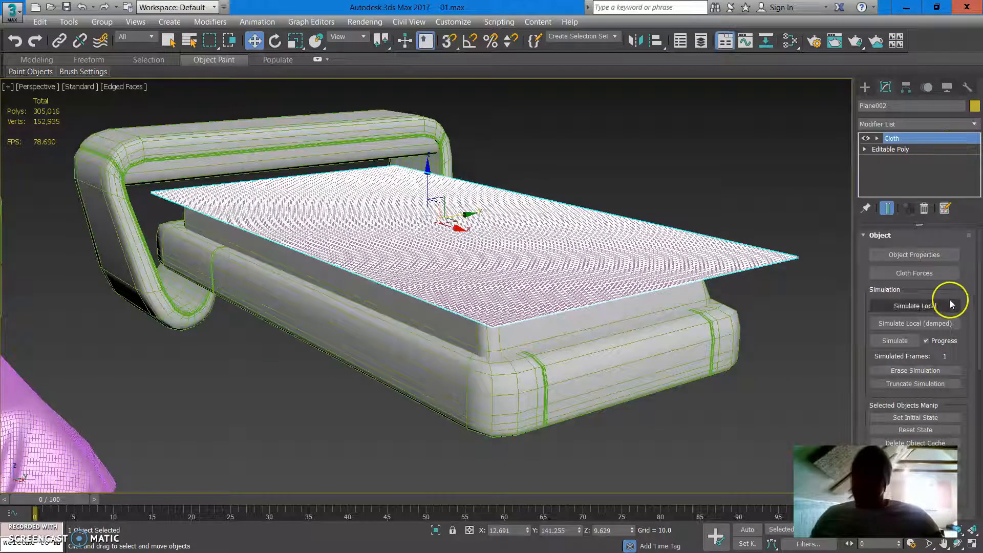
click(939, 311)
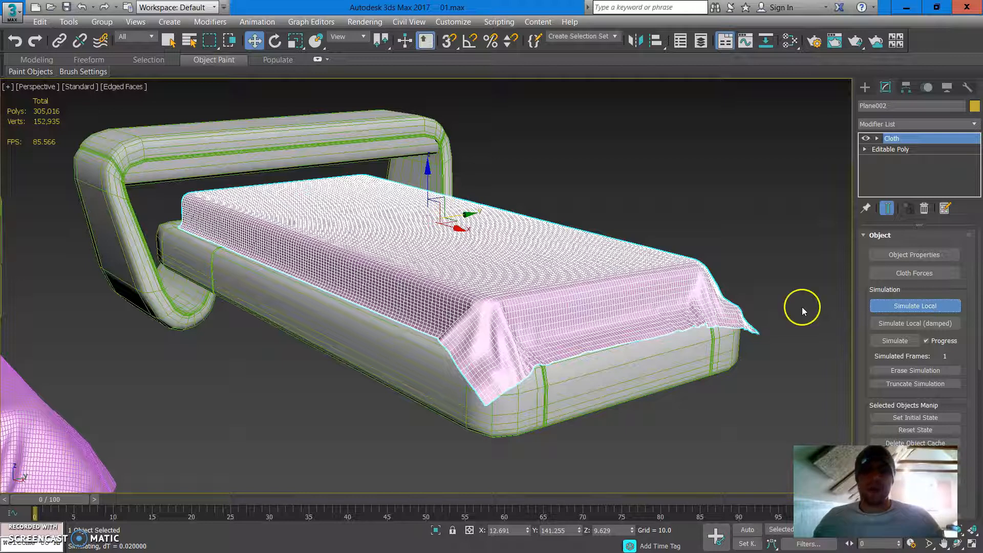
click(908, 308)
Inspect the draped cloth from several angles and compare it with the blanket on the neighbouring bed.
alt+middle_drag(738, 274, 712, 270)
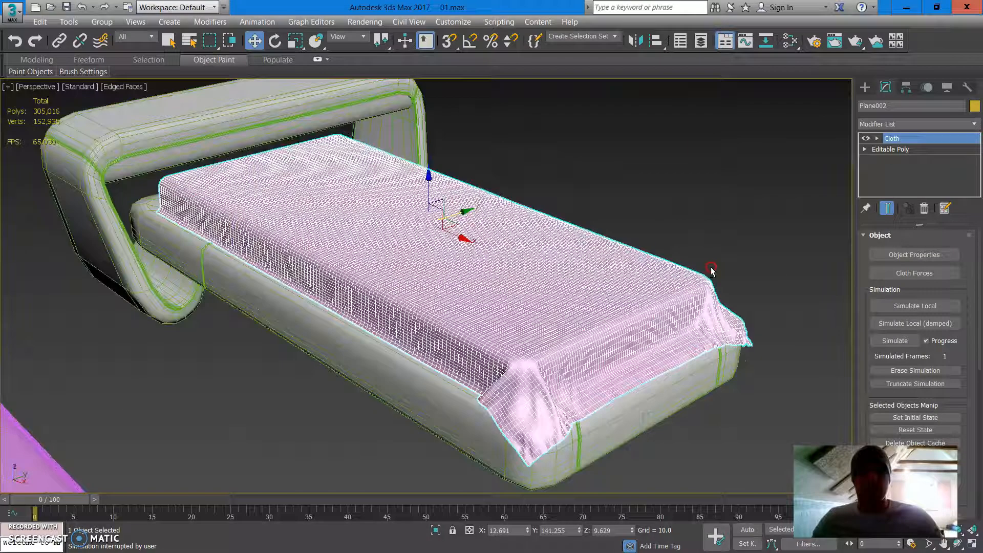
alt+middle_drag(516, 287, 733, 259)
scroll(656, 264, up, 4)
scroll(733, 259, down, 5)
alt+middle_drag(676, 279, 608, 251)
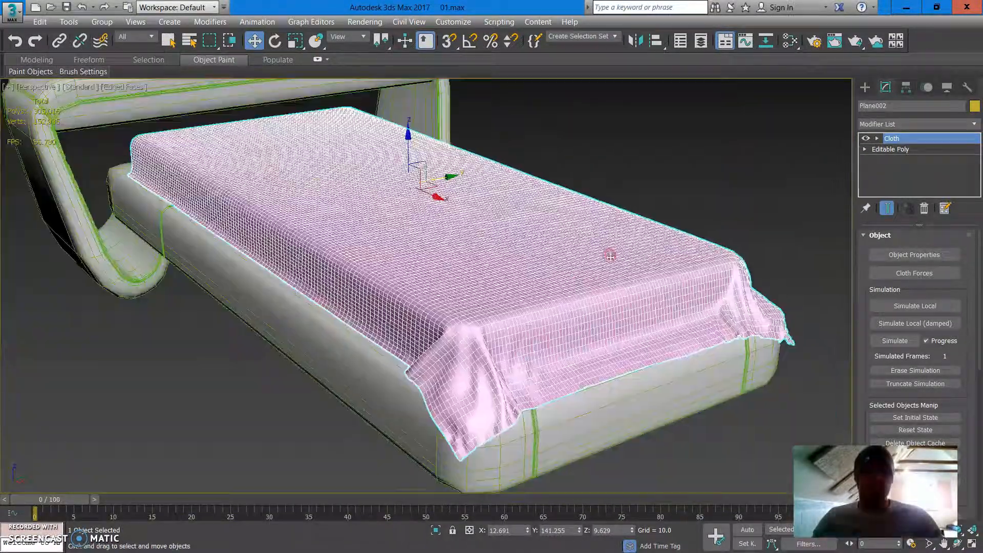
scroll(347, 307, down, 8)
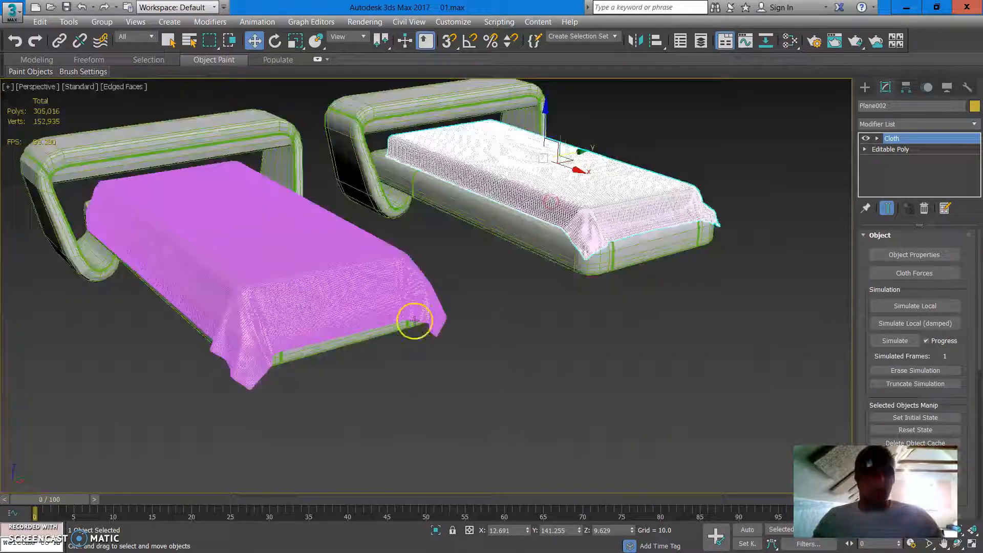
Add a Shell modifier on top of the Cloth modifier of the draped blanket, with edged faces shown.
key(F4)
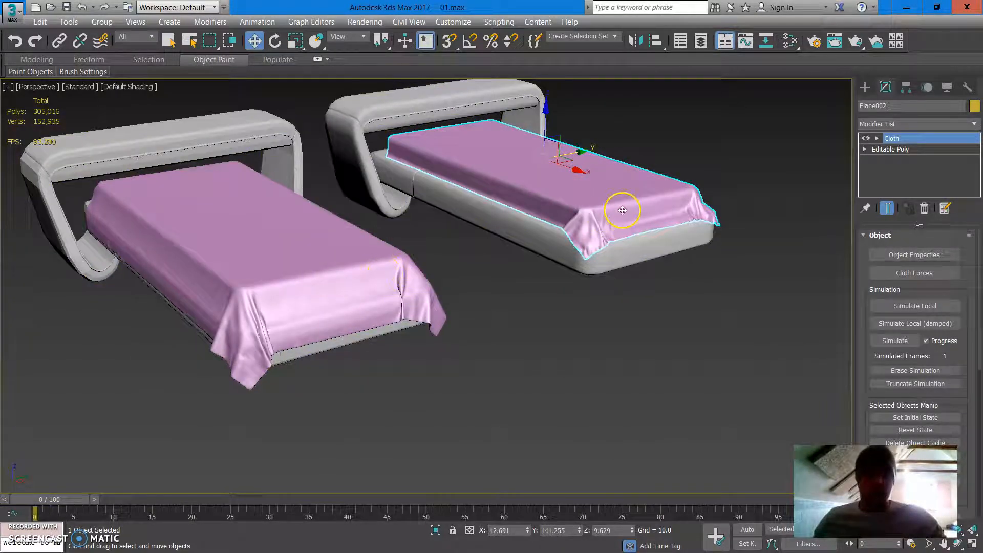
scroll(613, 204, up, 2)
alt+middle_drag(588, 228, 532, 256)
scroll(533, 259, up, 6)
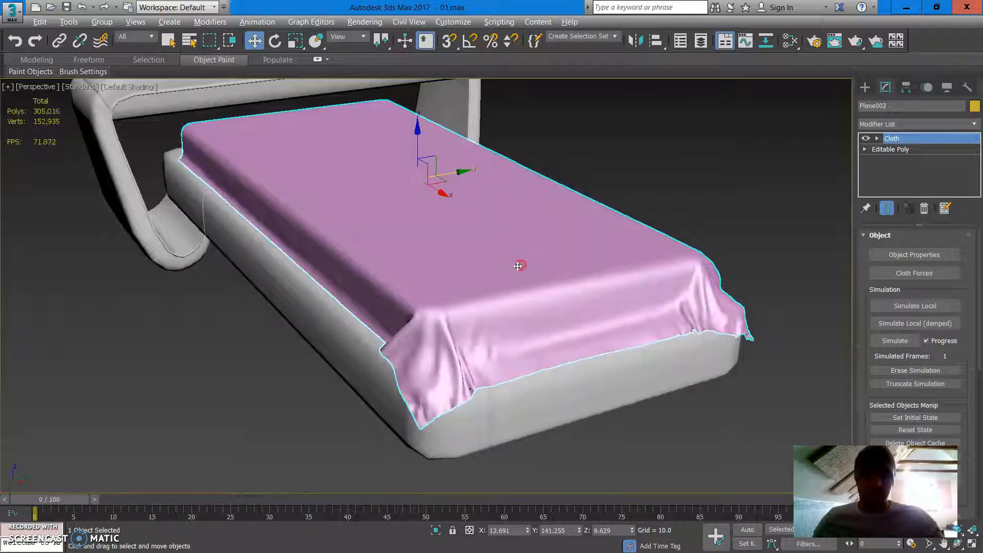
key(F4)
click(957, 124)
key(t)
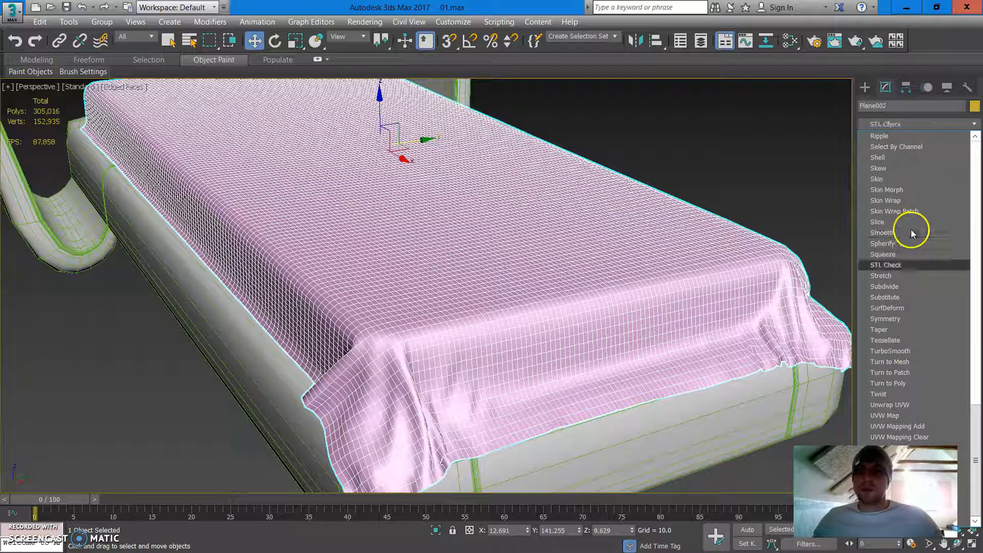
click(941, 122)
click(942, 123)
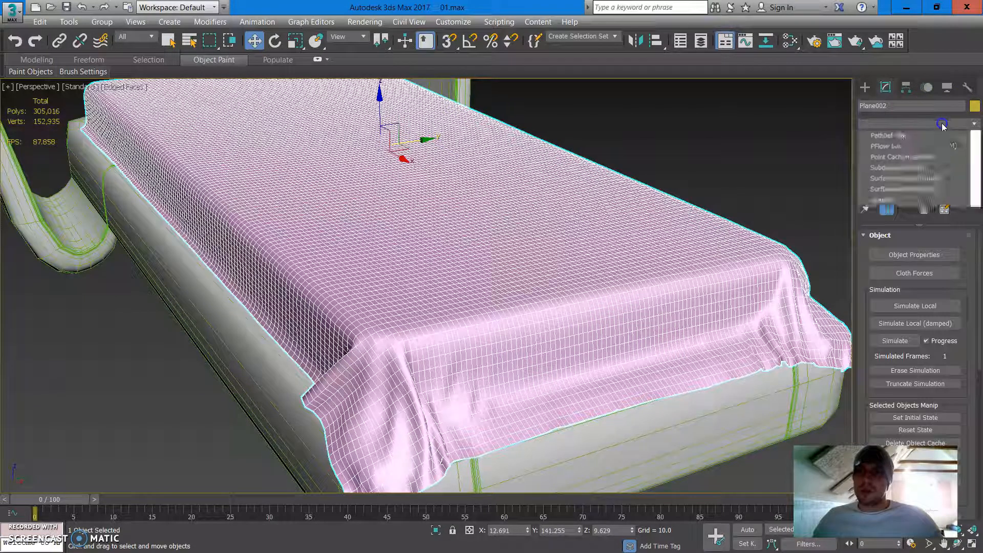
key(s)
key(s)
key(s)
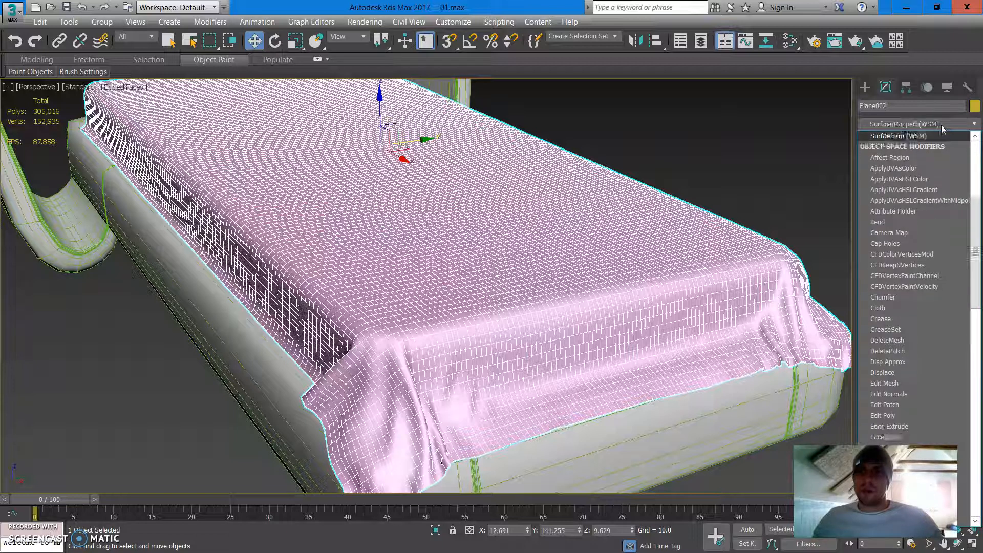
key(s)
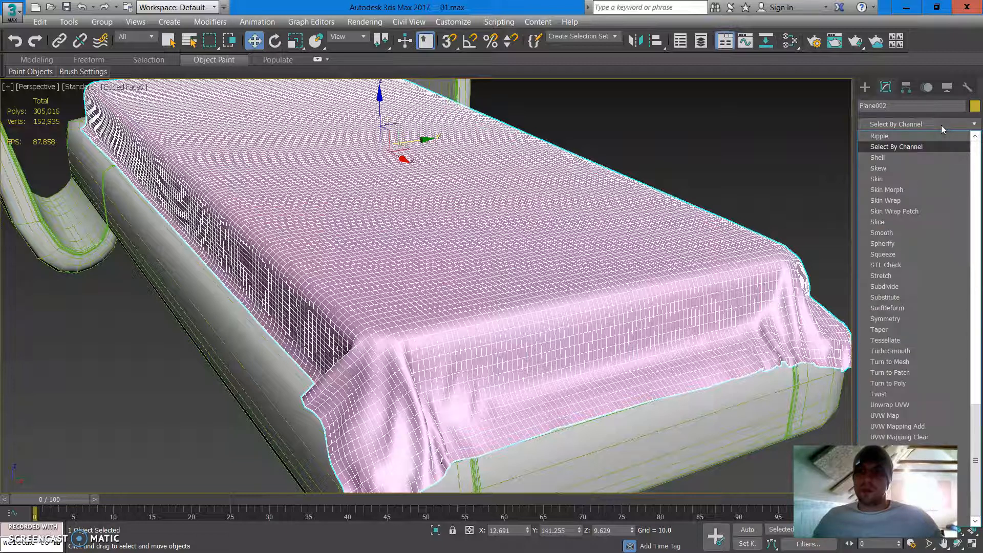
click(895, 158)
Thicken the blanket by setting the Shell's outer amount to 0.5, checking the hem at the mattress corners.
alt+middle_drag(702, 241, 585, 267)
scroll(591, 277, up, 3)
scroll(604, 169, up, 3)
middle_drag(605, 167, 607, 201)
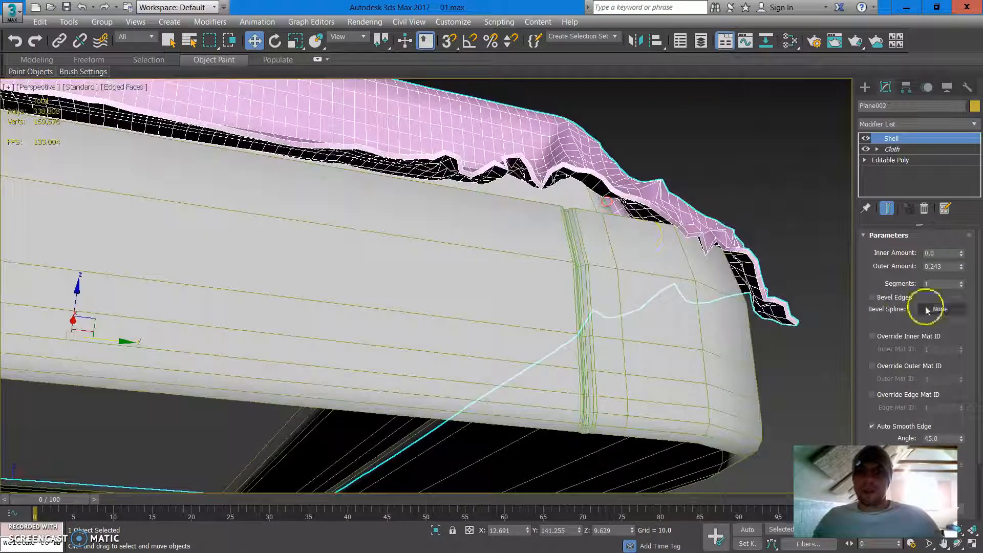
drag(961, 264, 958, 159)
scroll(400, 219, down, 3)
alt+middle_drag(399, 219, 609, 287)
scroll(643, 171, up, 3)
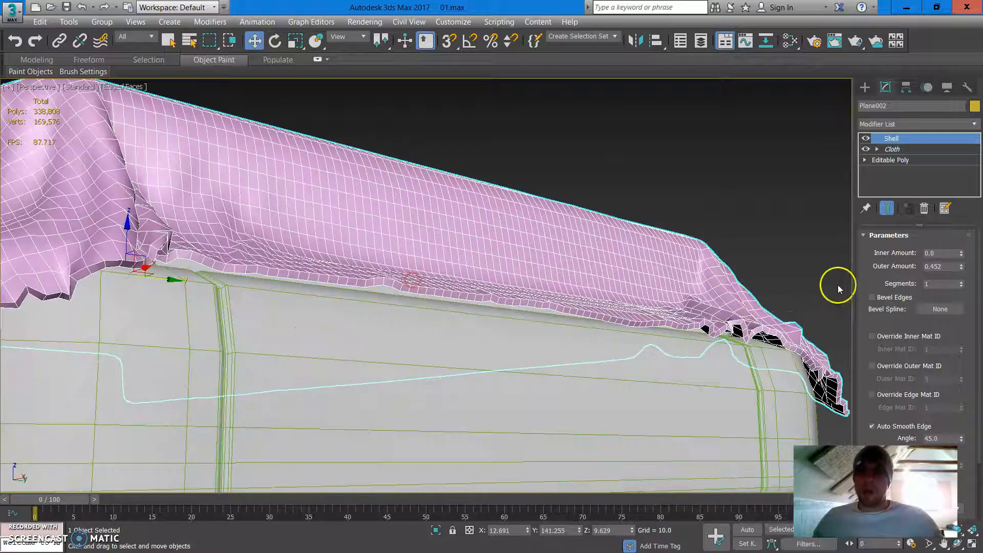
double_click(933, 266)
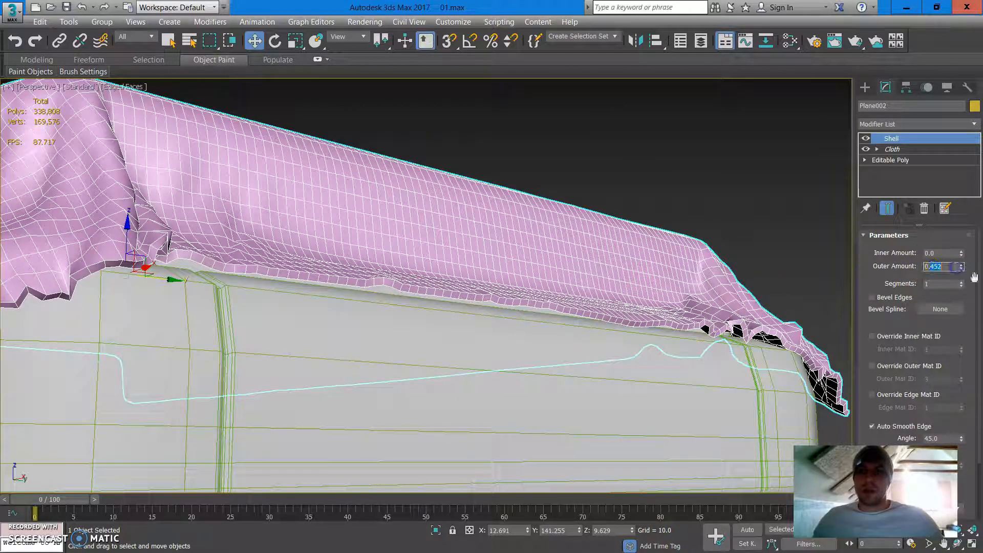
text(0.5)
key(Return)
Add a TurboSmooth modifier above the Shell on the blanket.
scroll(235, 187, down, 3)
middle_drag(235, 187, 435, 237)
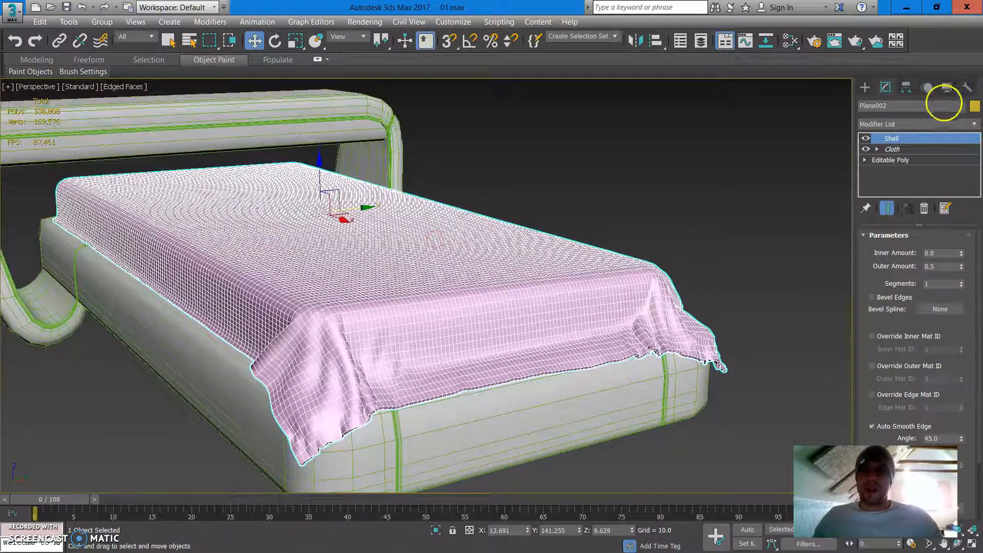
click(947, 124)
key(t)
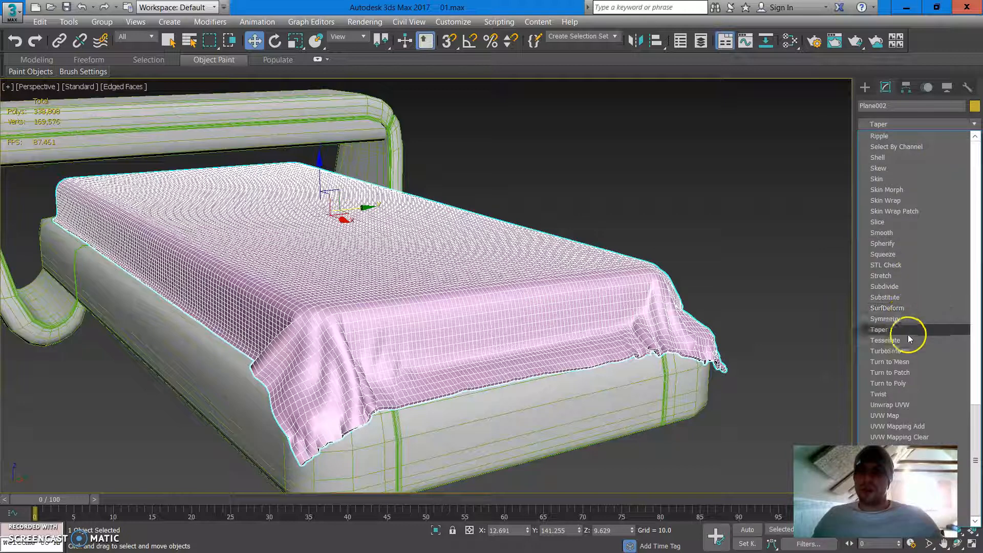
click(911, 350)
Compare the blanket's corner folds and hem with TurboSmooth switched off and on, with and without edged faces.
scroll(686, 351, up, 6)
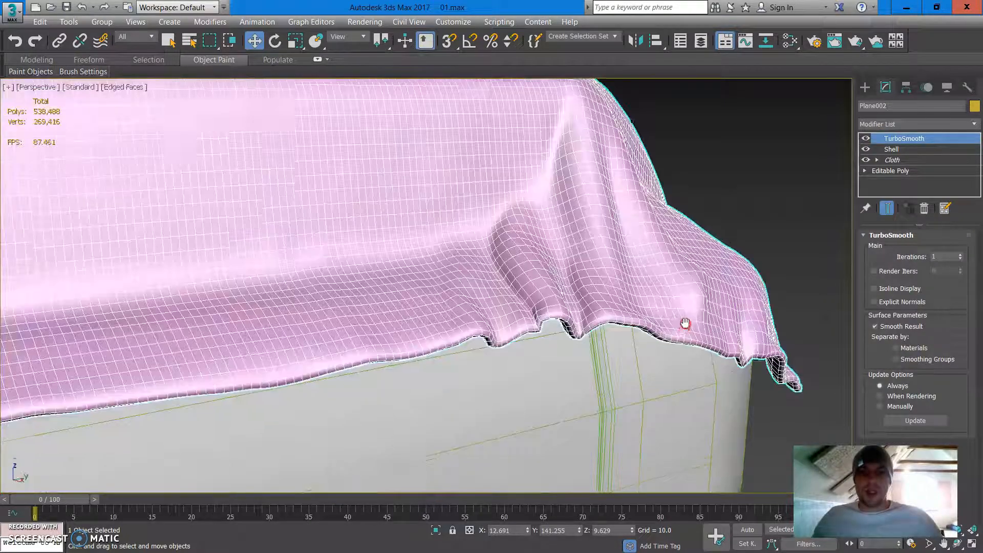
key(F4)
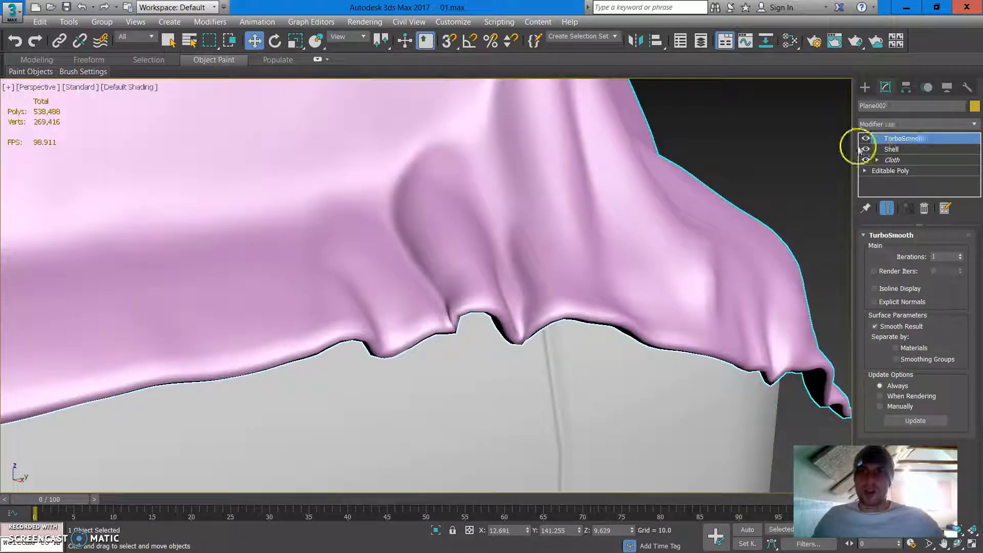
click(865, 139)
key(F4)
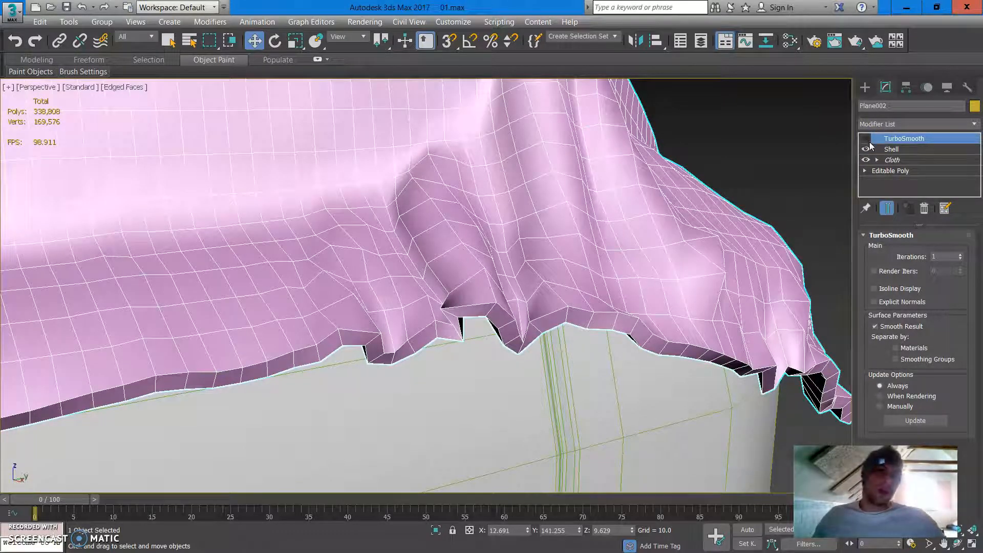
click(869, 143)
key(F4)
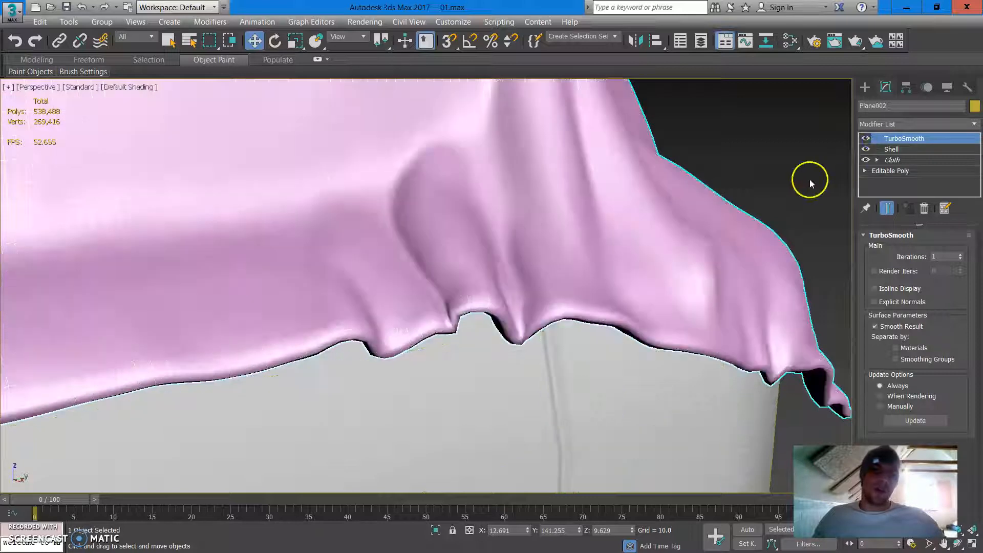
Add a Relax modifier above TurboSmooth on the blanket after comparing it with the neighbouring bed's blanket.
scroll(572, 215, down, 5)
middle_drag(572, 215, 650, 194)
scroll(650, 194, down, 6)
alt+middle_drag(576, 178, 639, 147)
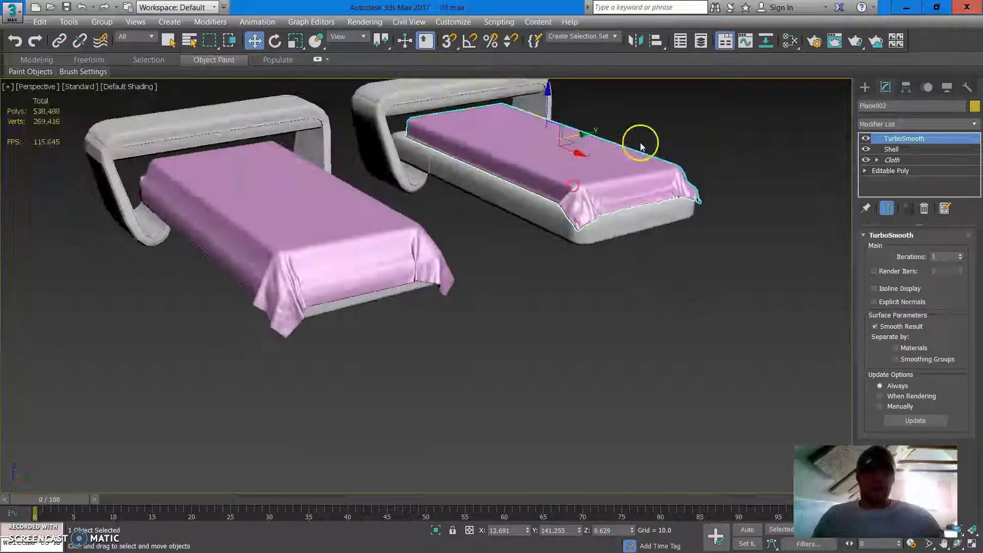
scroll(629, 159, up, 6)
scroll(615, 171, down, 5)
click(905, 124)
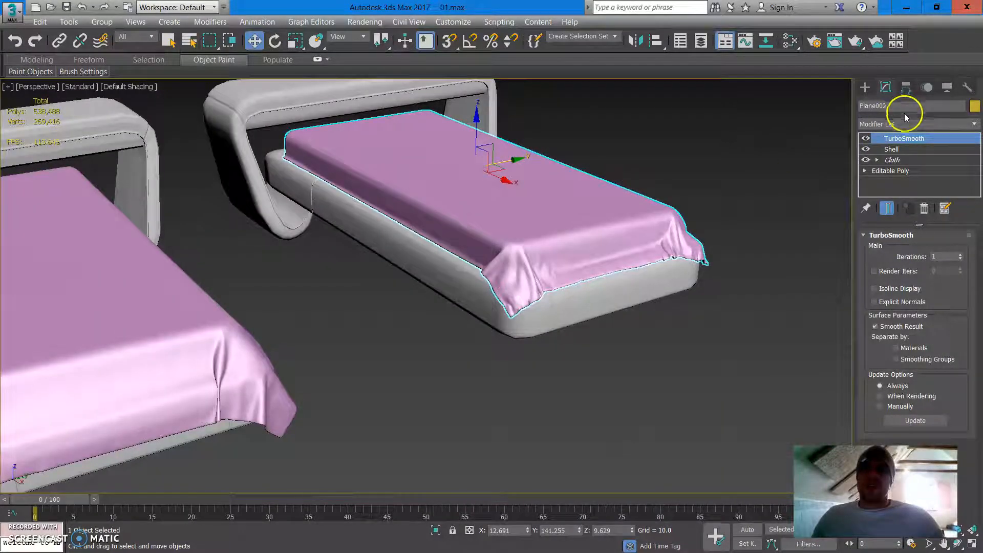
key(r)
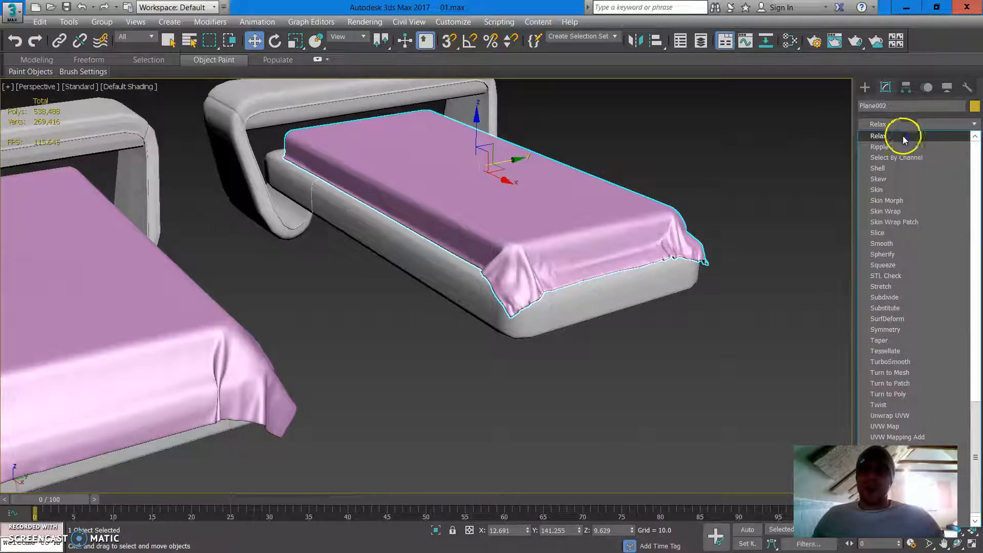
click(902, 136)
Set the Relax value to 1.0 and compare the blanket's folds with the modifier switched off and on.
scroll(598, 243, up, 3)
scroll(597, 244, up, 2)
middle_drag(597, 244, 625, 232)
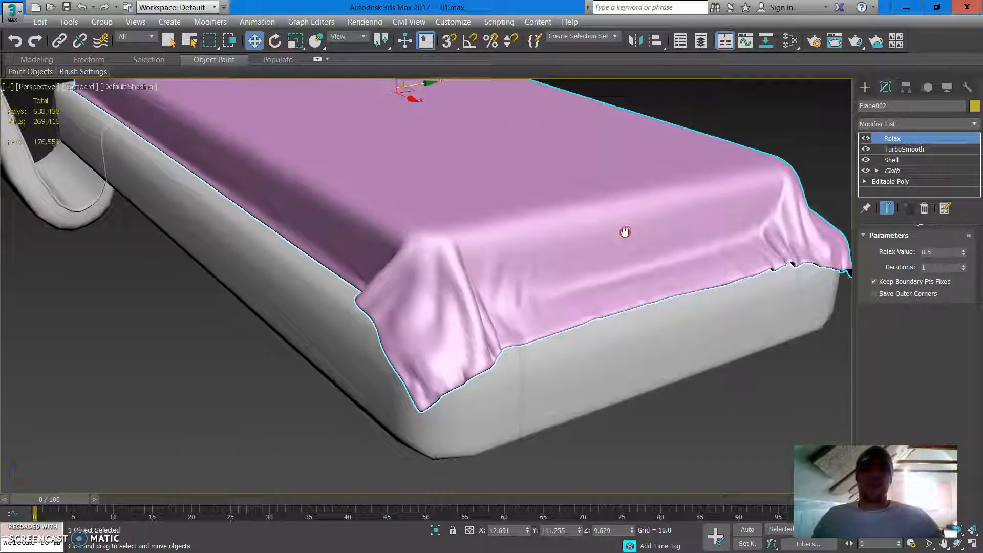
drag(963, 251, 966, 184)
click(865, 139)
click(865, 139)
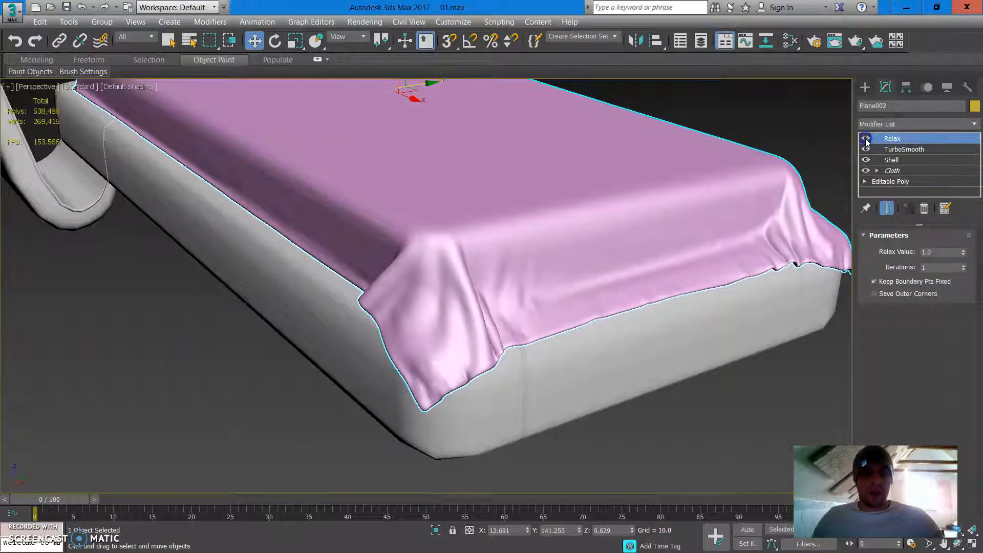
Deselect the blanket and review both finished beds side by side.
click(810, 145)
scroll(604, 209, down, 5)
middle_drag(604, 209, 553, 218)
scroll(597, 222, down, 6)
alt+middle_drag(637, 226, 597, 248)
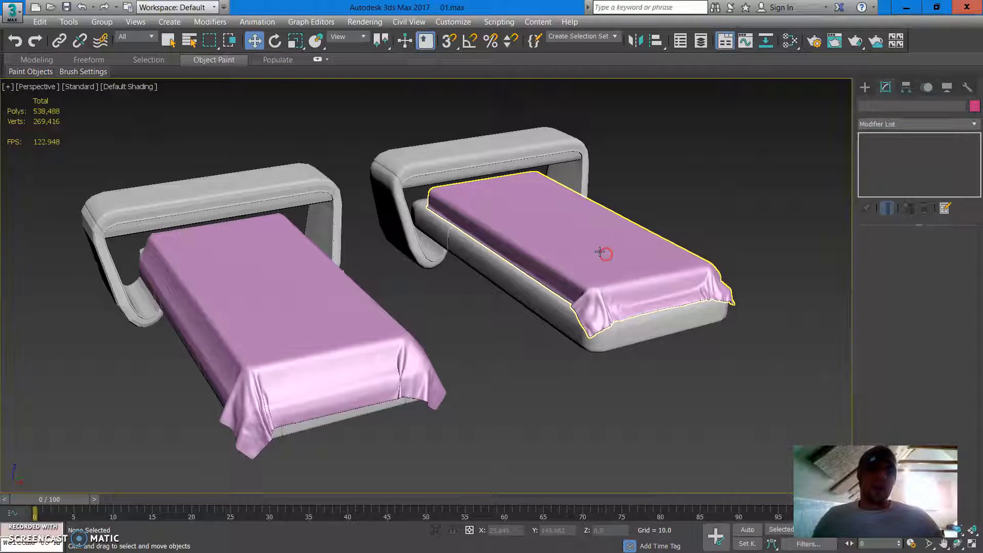